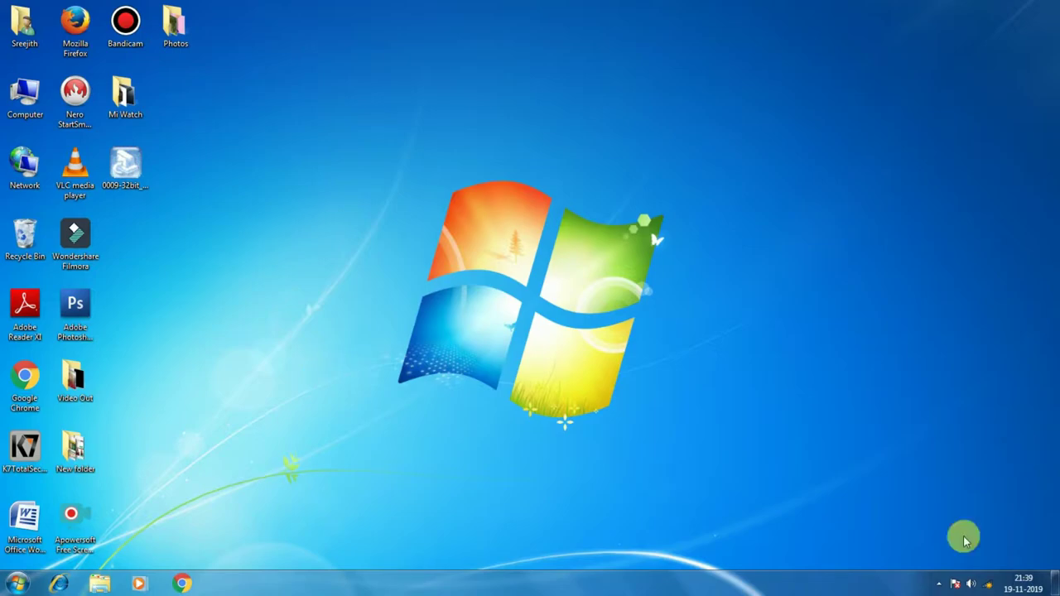
Step: Launch Adobe Photoshop CS3 Extended from its Windows 7 desktop shortcut
{"action": "left_click", "coordinate": [938, 585]}
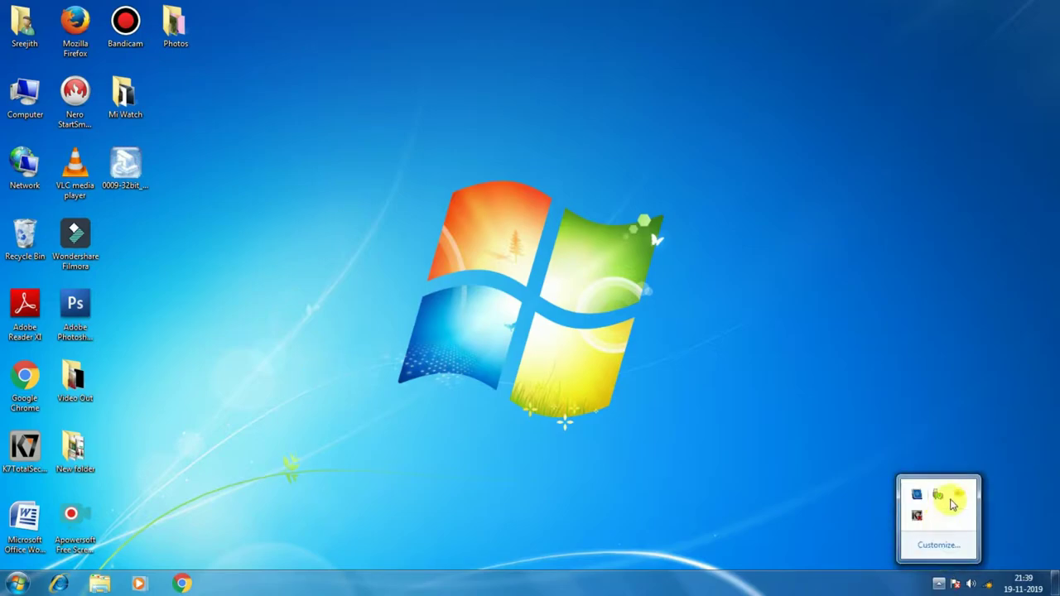
{"action": "left_click", "coordinate": [848, 418]}
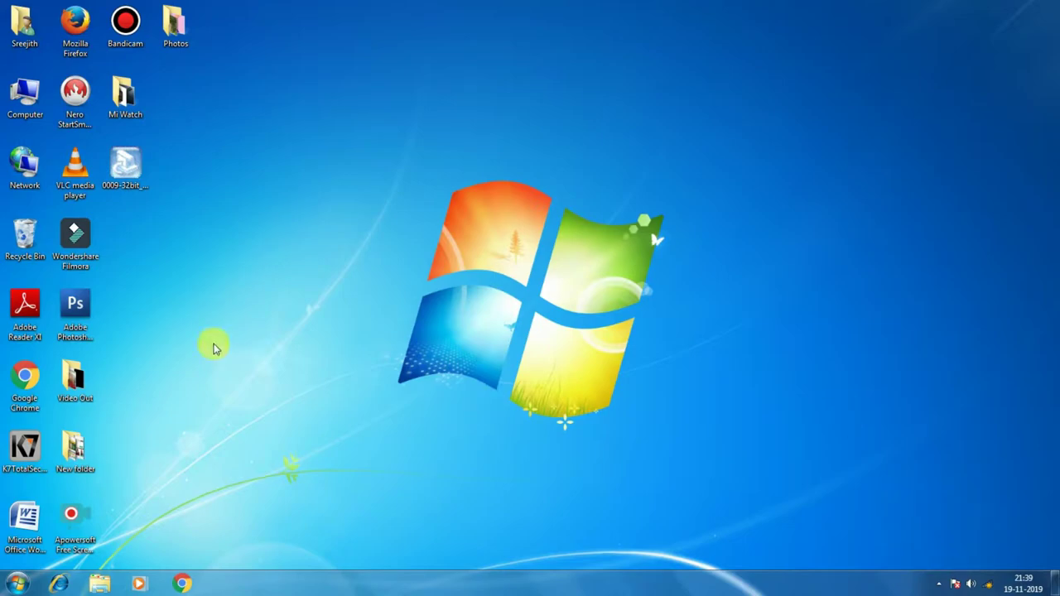
{"action": "left_click", "coordinate": [73, 308]}
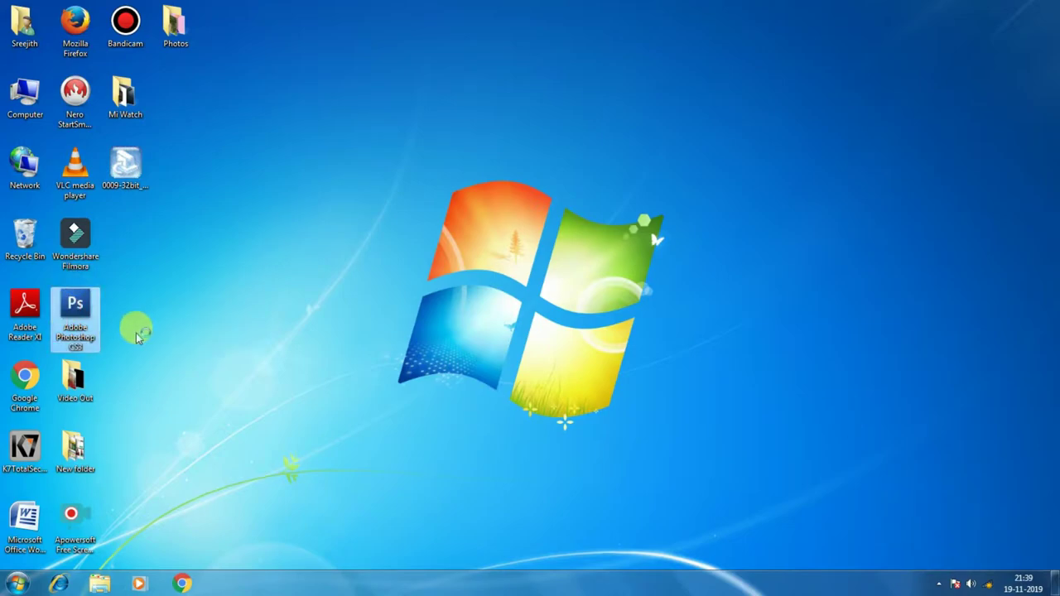
{"action": "key", "text": "Return"}
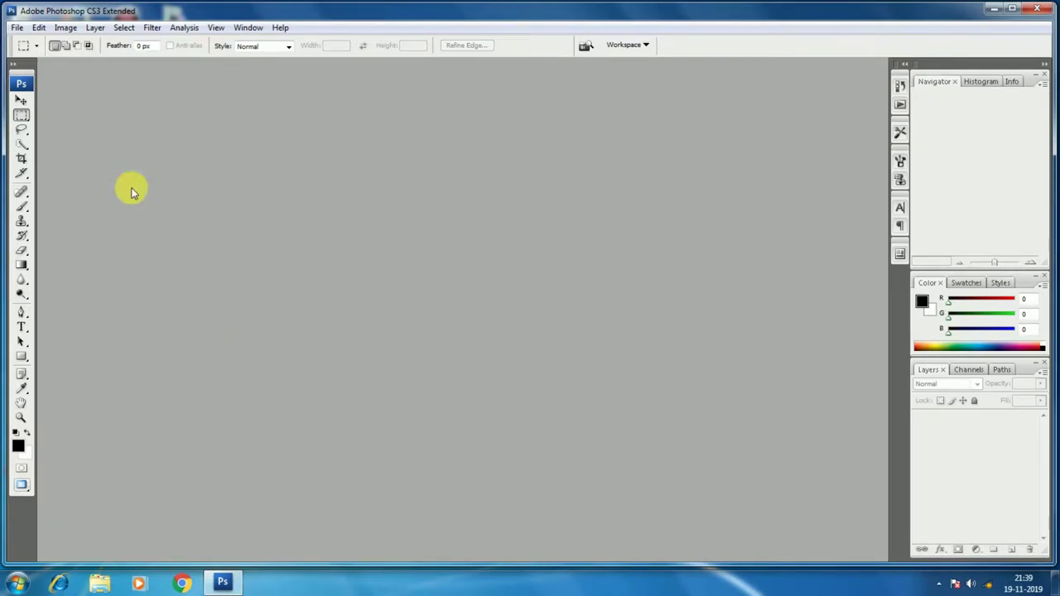
Step: Open the portrait 640234.jpg from the Desktop's Photos folder via File > Open
{"action": "left_click", "coordinate": [17, 27]}
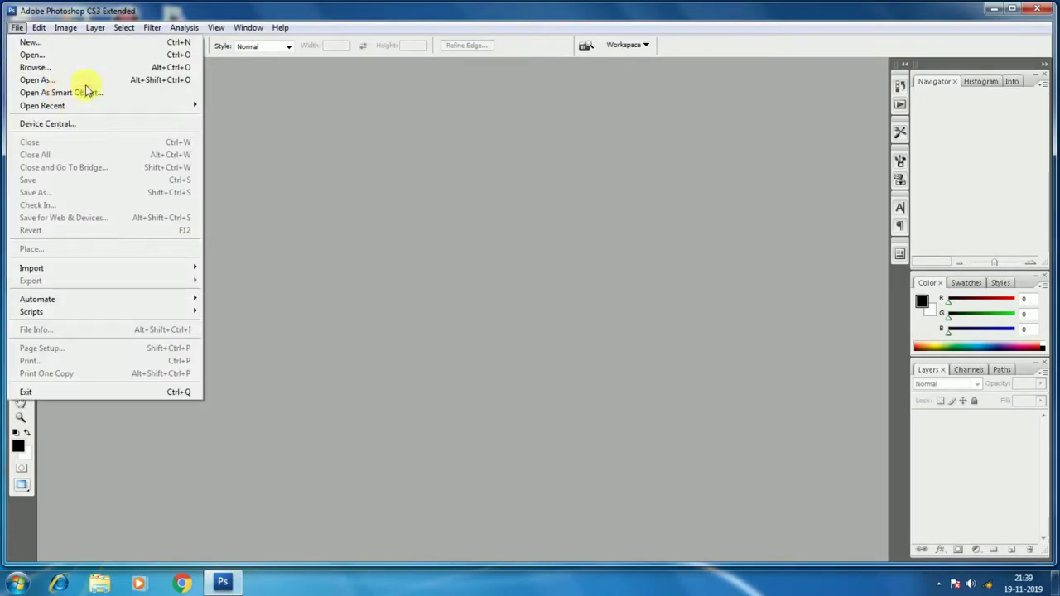
{"action": "left_click", "coordinate": [50, 54]}
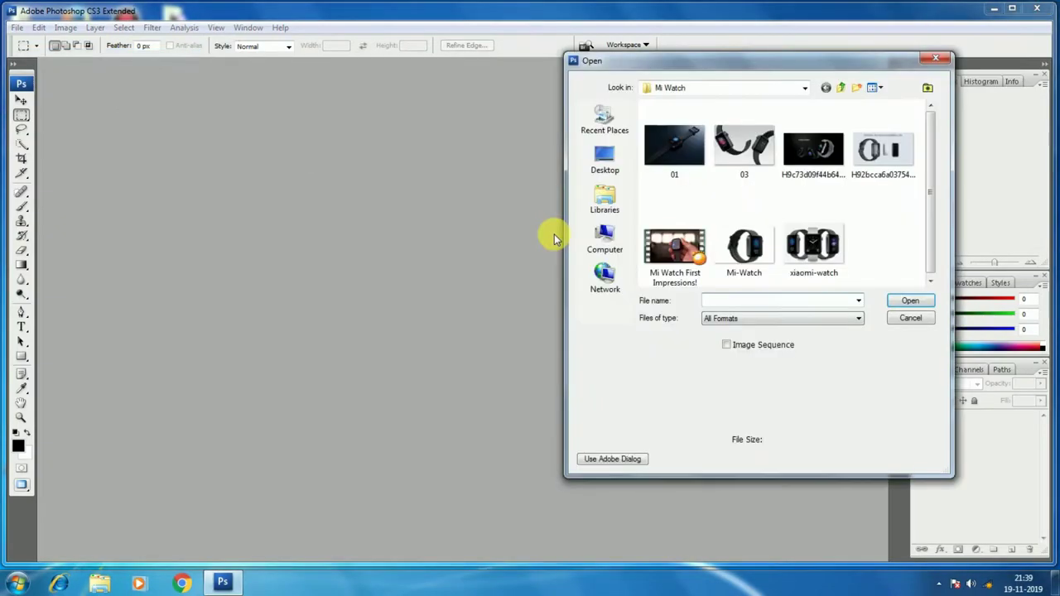
{"action": "left_click", "coordinate": [605, 161]}
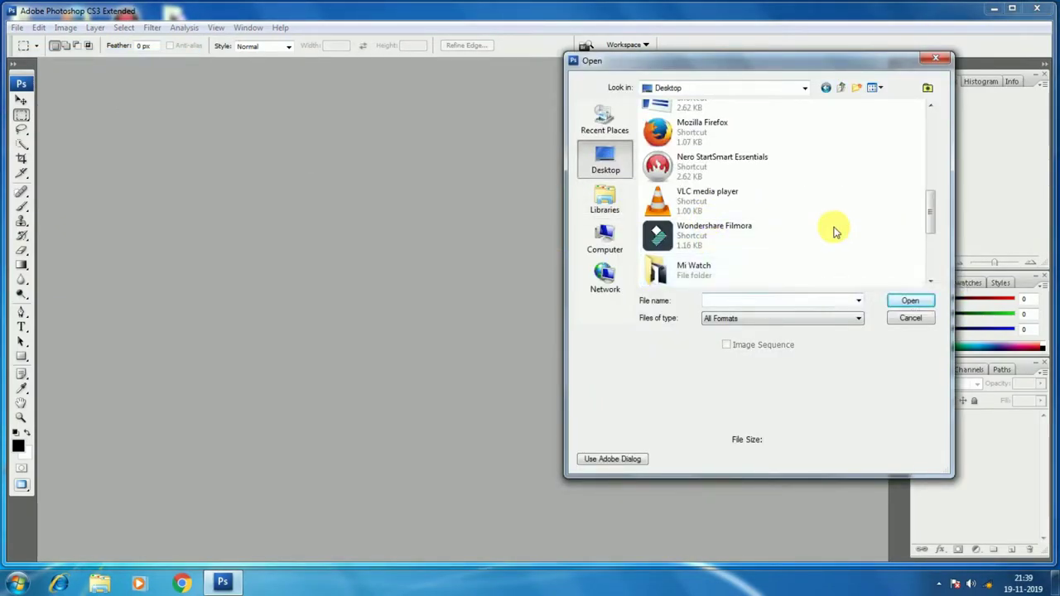
{"action": "scroll", "coordinate": [834, 231], "scroll_direction": "down", "scroll_amount": 2}
{"action": "double_click", "coordinate": [698, 247]}
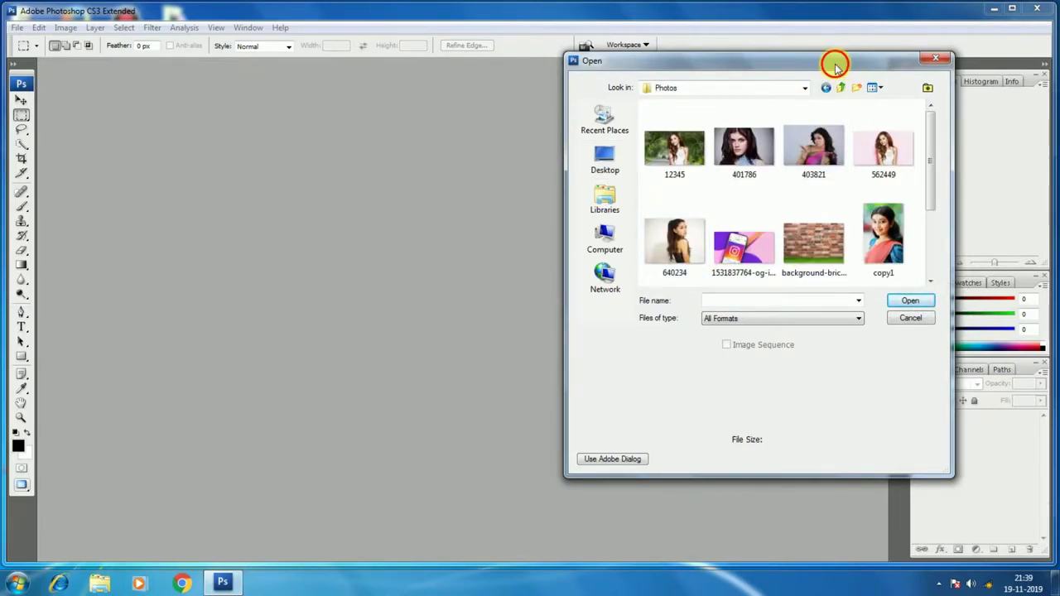
{"action": "left_click_drag", "start_coordinate": [834, 65], "coordinate": [638, 66]}
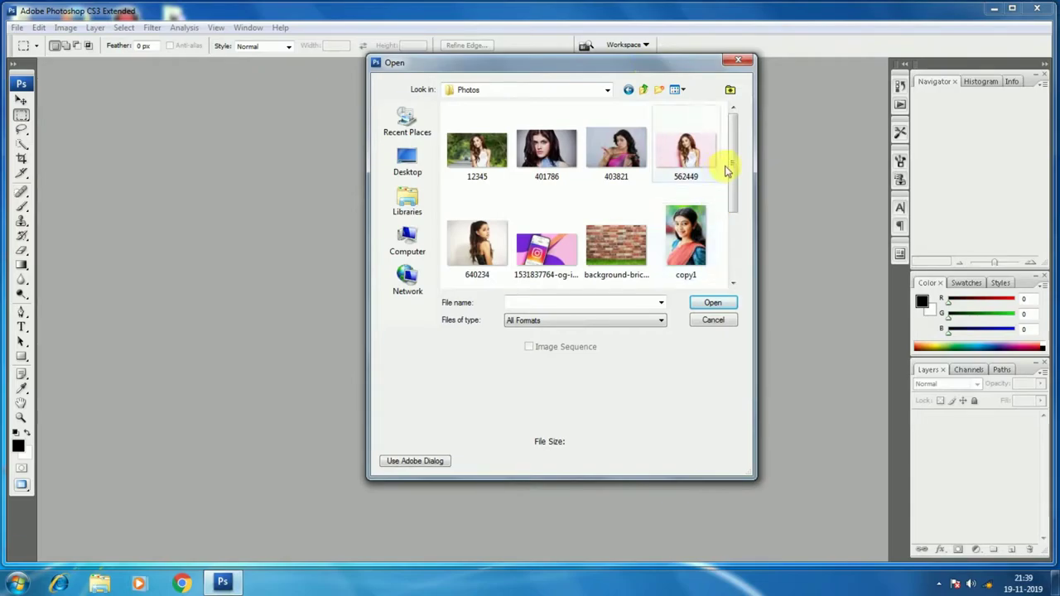
{"action": "left_click", "coordinate": [678, 163]}
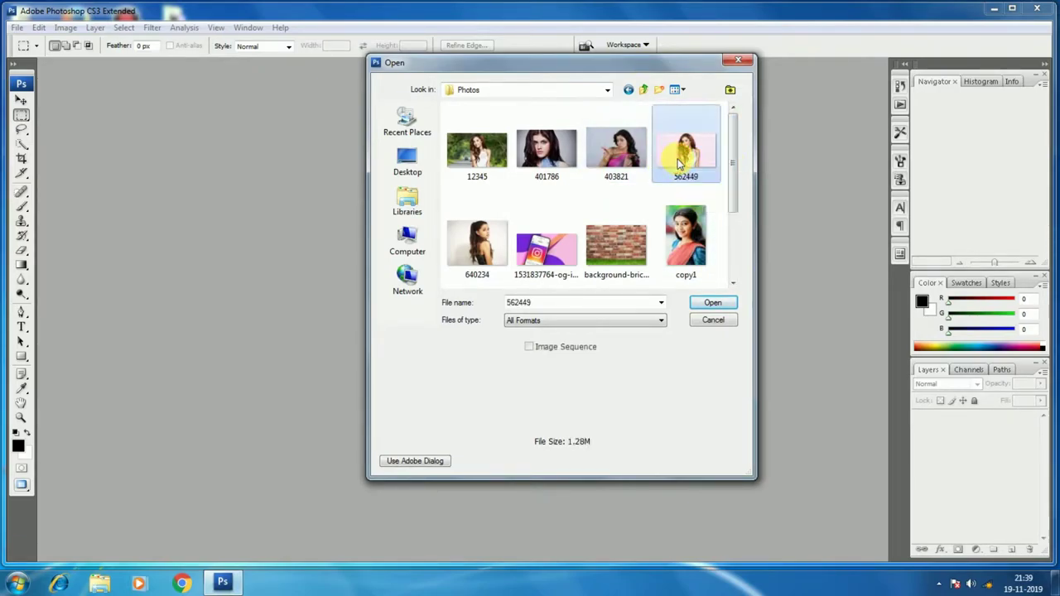
{"action": "left_click", "coordinate": [476, 244]}
{"action": "left_click", "coordinate": [713, 302]}
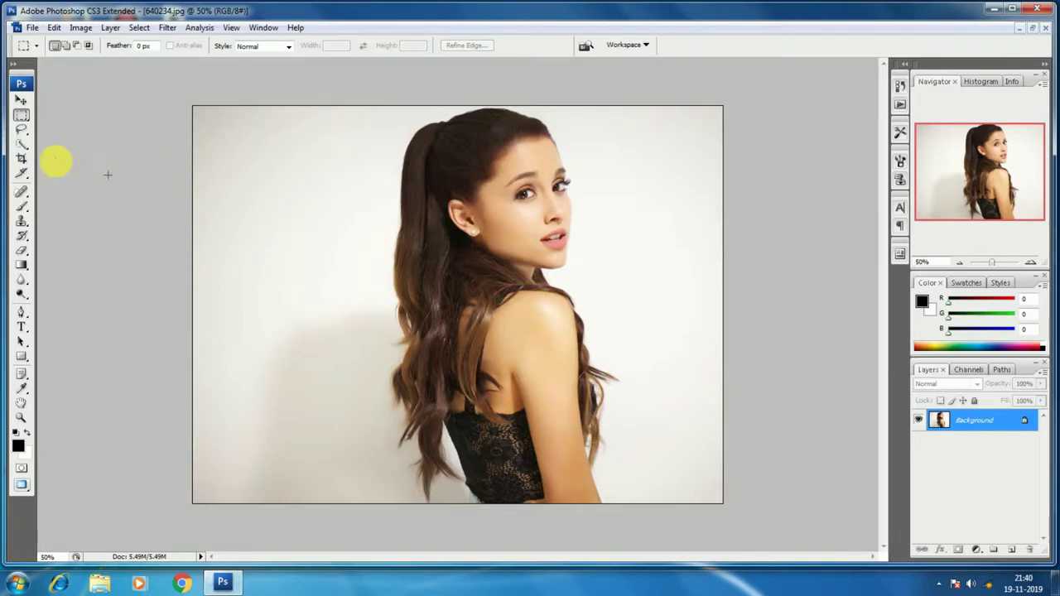
Step: Select the Crop tool and switch with F to a screen mode without the title bar
{"action": "left_click", "coordinate": [23, 159]}
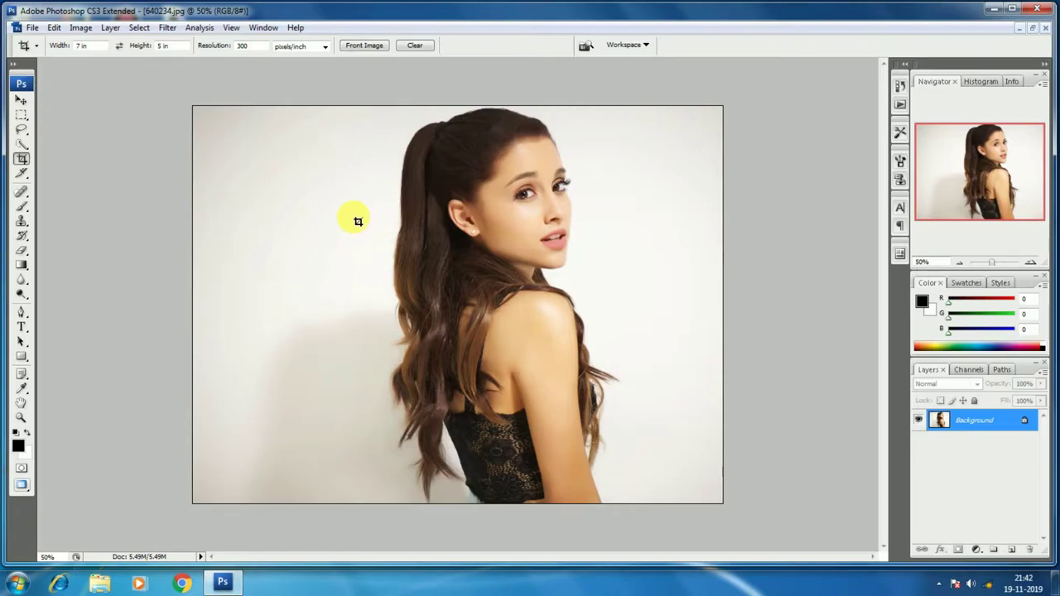
{"action": "key", "text": "f"}
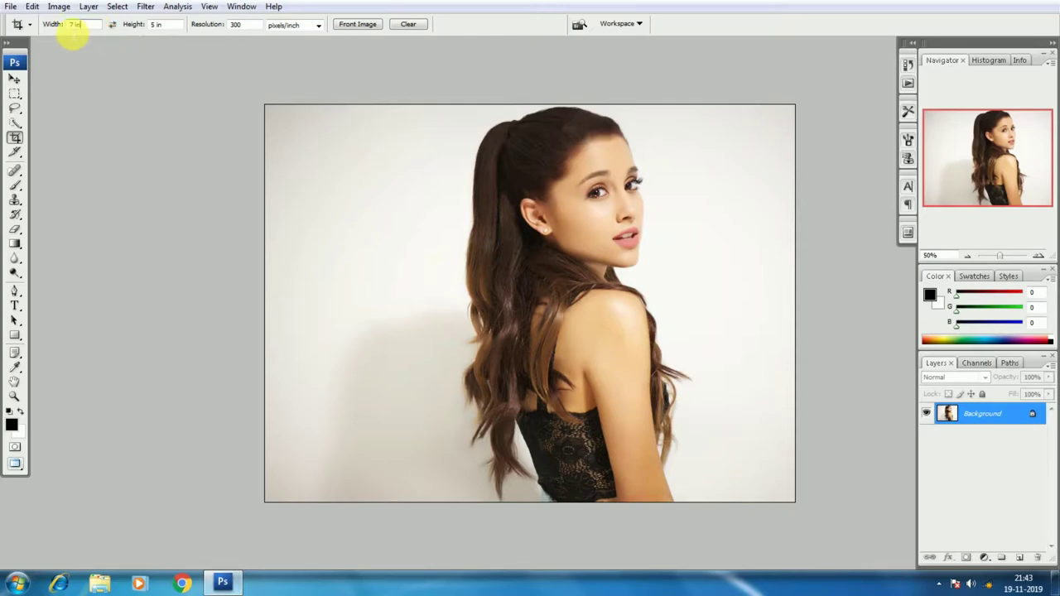
Step: Enter 3cm width and 4cm height in the Crop options bar
{"action": "left_click", "coordinate": [73, 25]}
{"action": "type", "text": "3cm"}
{"action": "left_click", "coordinate": [179, 29]}
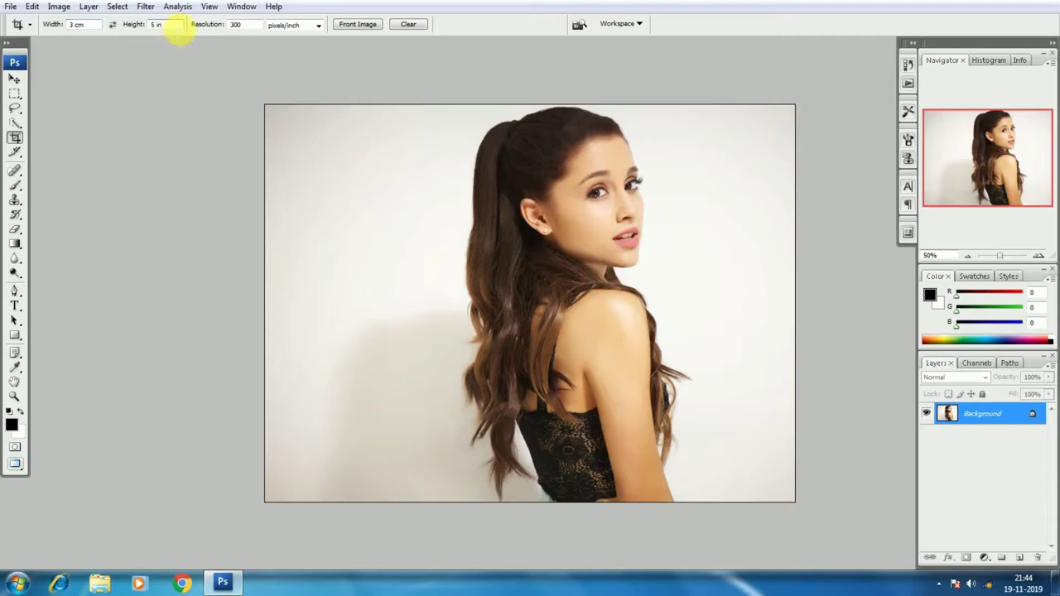
{"action": "left_click", "coordinate": [131, 30]}
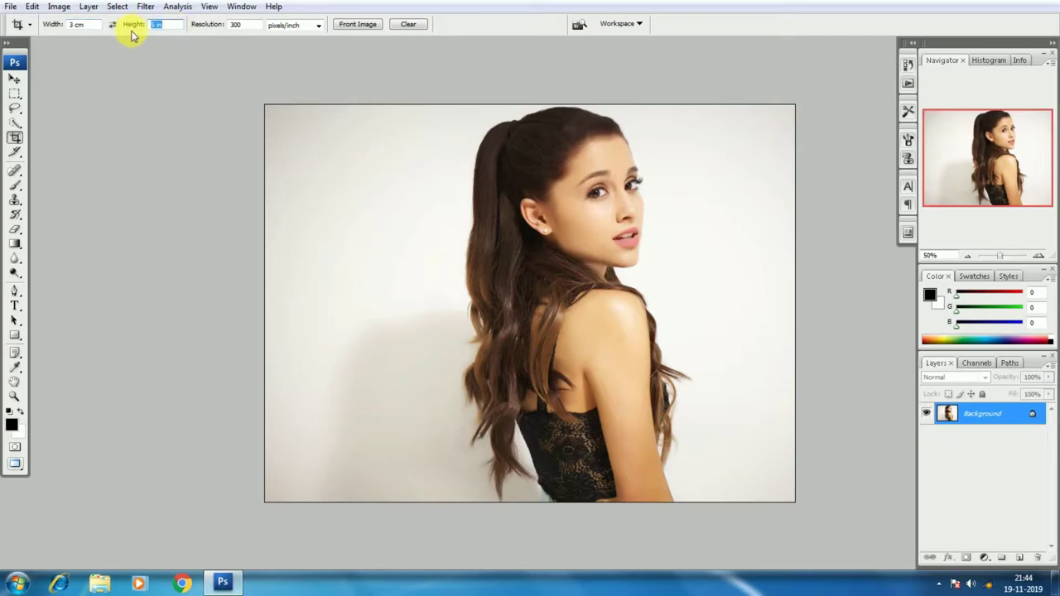
{"action": "type", "text": "4cm"}
{"action": "key", "text": "Return"}
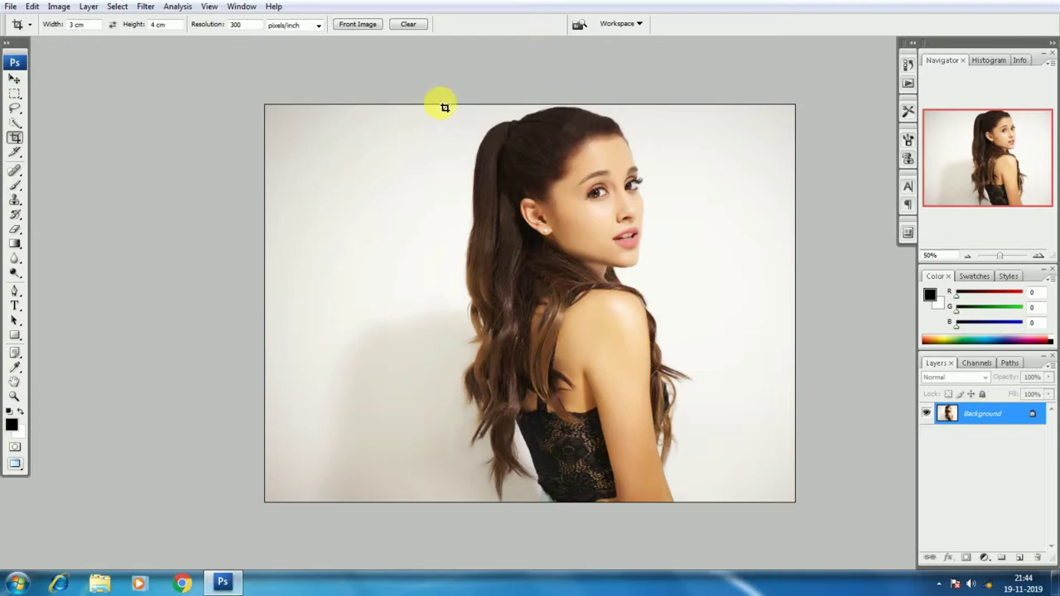
Step: Draw a 3:4 crop box, tighten it around her head and shoulders, and commit the crop
{"action": "mouse_move", "coordinate": [441, 106]}
{"action": "left_mouse_down"}
{"action": "mouse_move", "coordinate": [497, 154]}
{"action": "mouse_move", "coordinate": [607, 213]}
{"action": "mouse_move", "coordinate": [692, 296]}
{"action": "mouse_move", "coordinate": [739, 358]}
{"action": "mouse_move", "coordinate": [773, 463]}
{"action": "mouse_move", "coordinate": [752, 449]}
{"action": "left_mouse_up"}
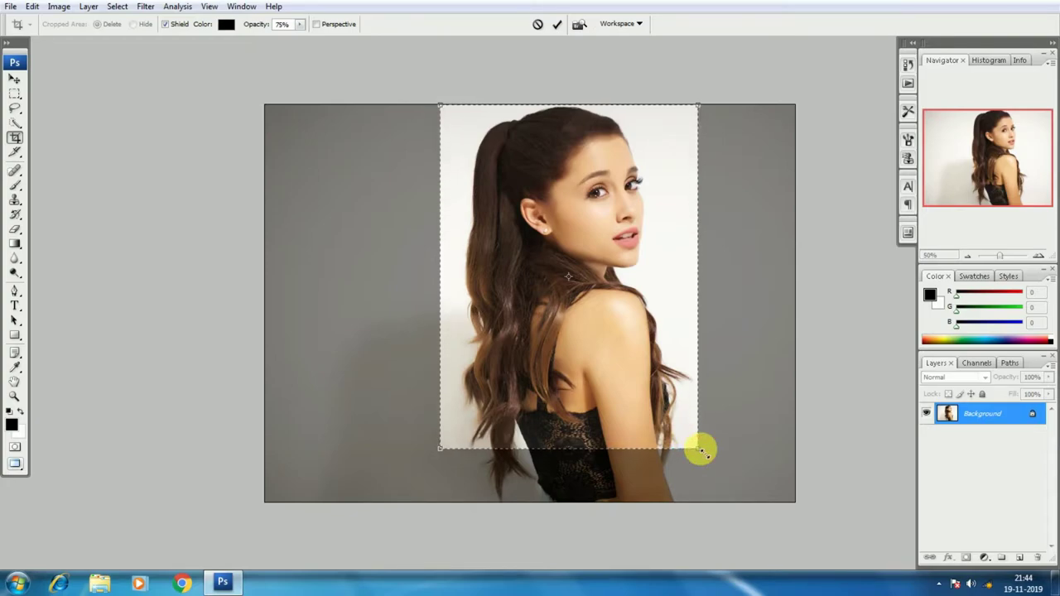
{"action": "left_click_drag", "start_coordinate": [699, 450], "coordinate": [729, 486]}
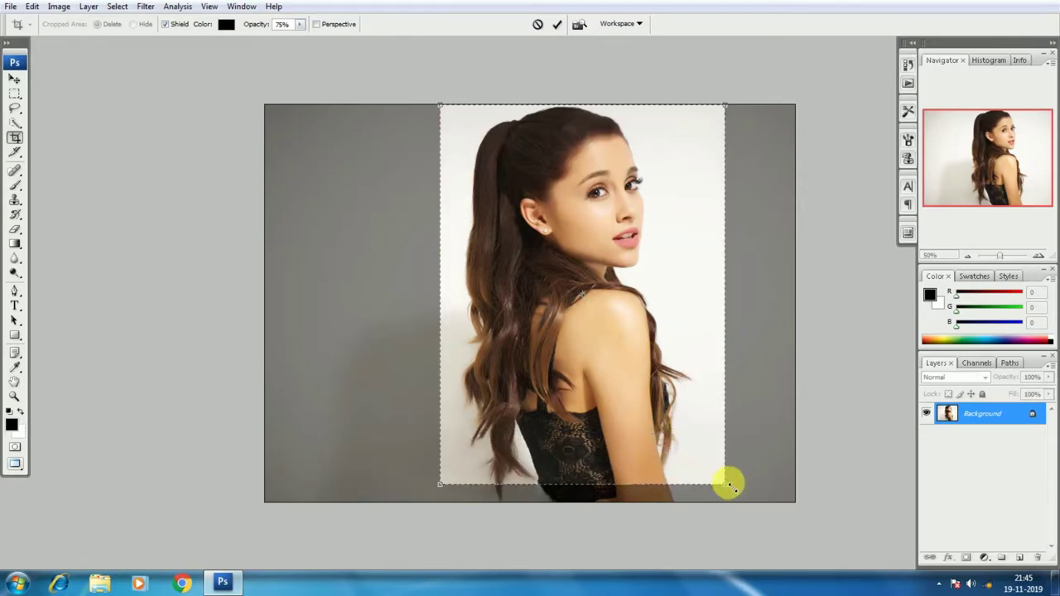
{"action": "left_click", "coordinate": [439, 486]}
{"action": "left_click_drag", "start_coordinate": [438, 486], "coordinate": [452, 466]}
{"action": "left_click_drag", "start_coordinate": [726, 469], "coordinate": [678, 416]}
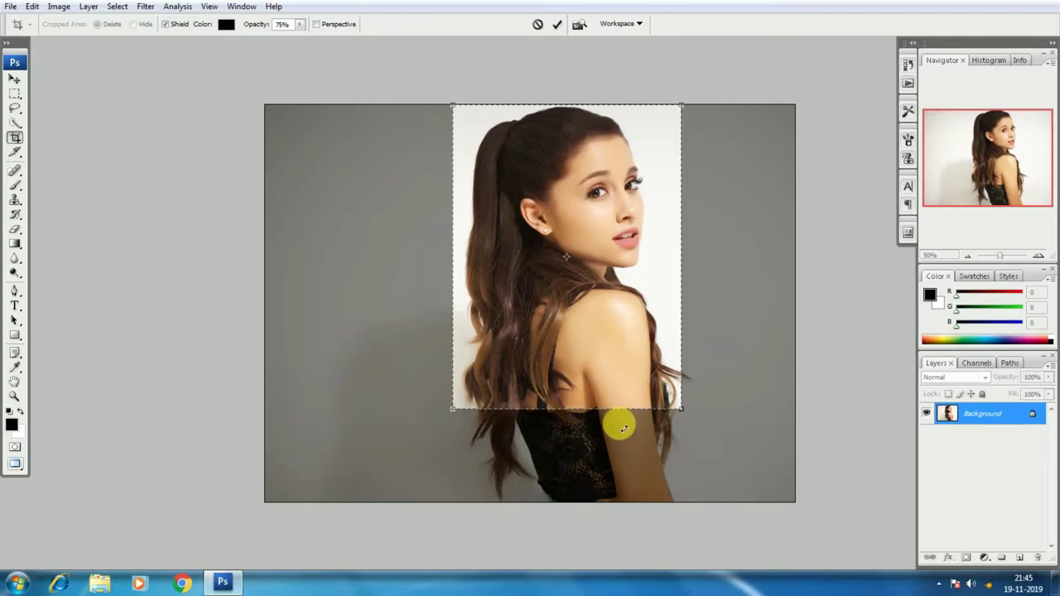
{"action": "double_click", "coordinate": [593, 353]}
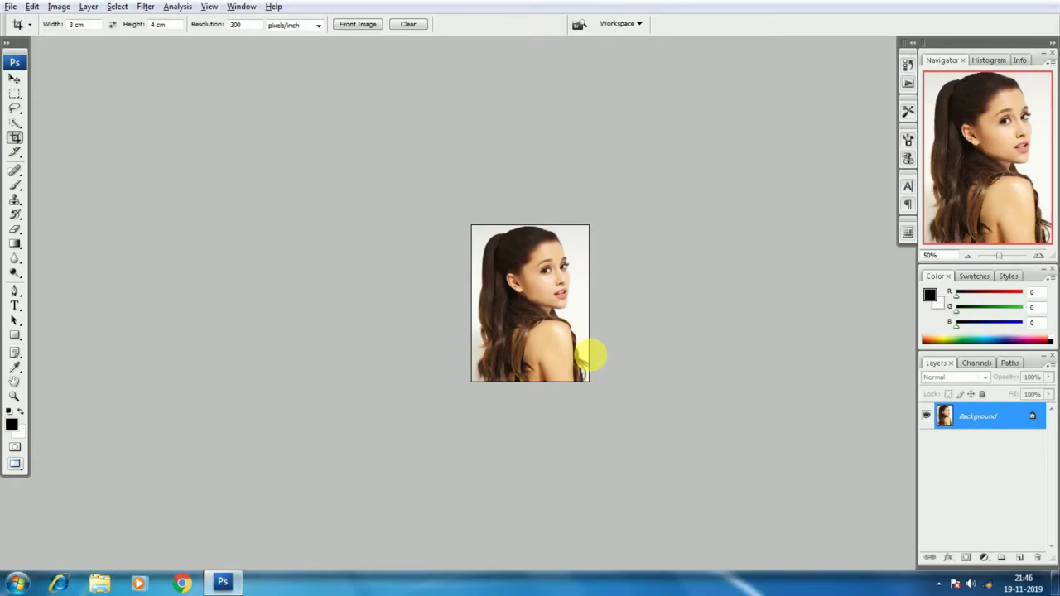
Step: Open the Image menu with Alt+I
{"action": "key", "text": "alt+i"}
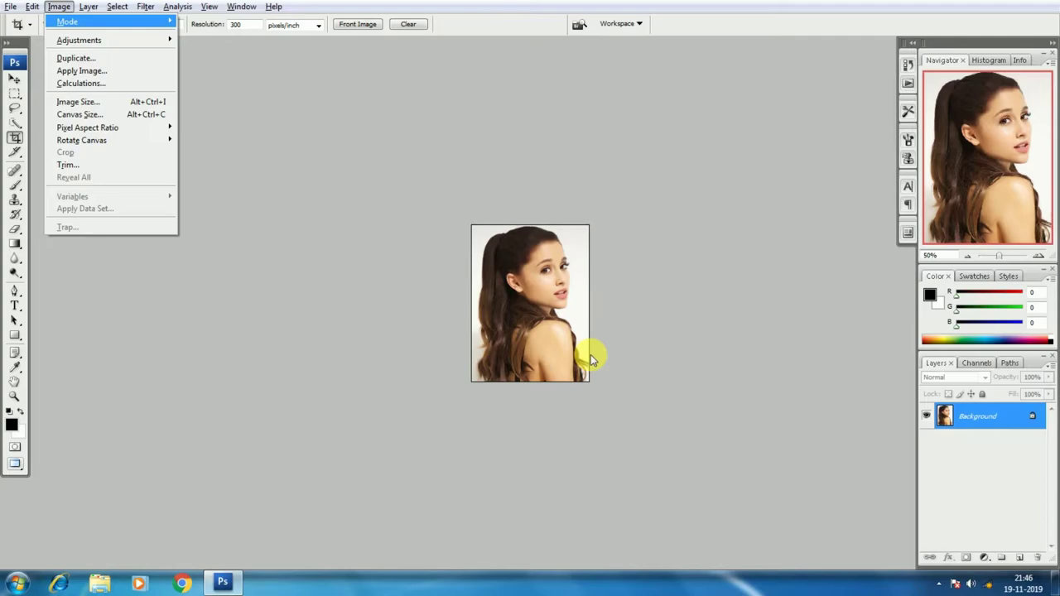
Step: Confirm twice in Image Size that the portrait is 3 × 4 cm at 300 pixels/inch
{"action": "key", "text": "i"}
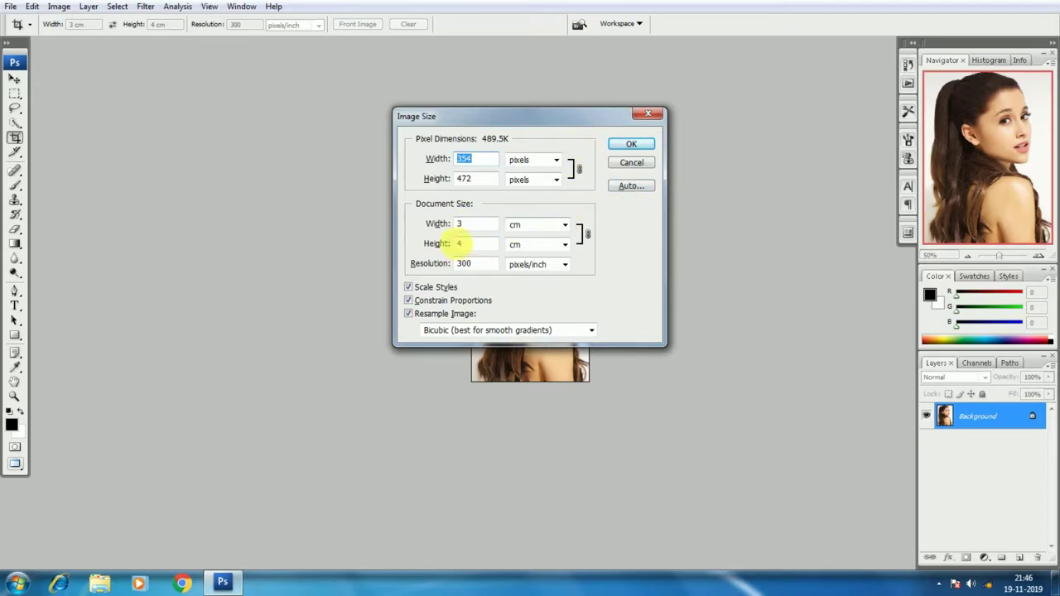
{"action": "left_click", "coordinate": [629, 146]}
{"action": "key", "text": "alt+i"}
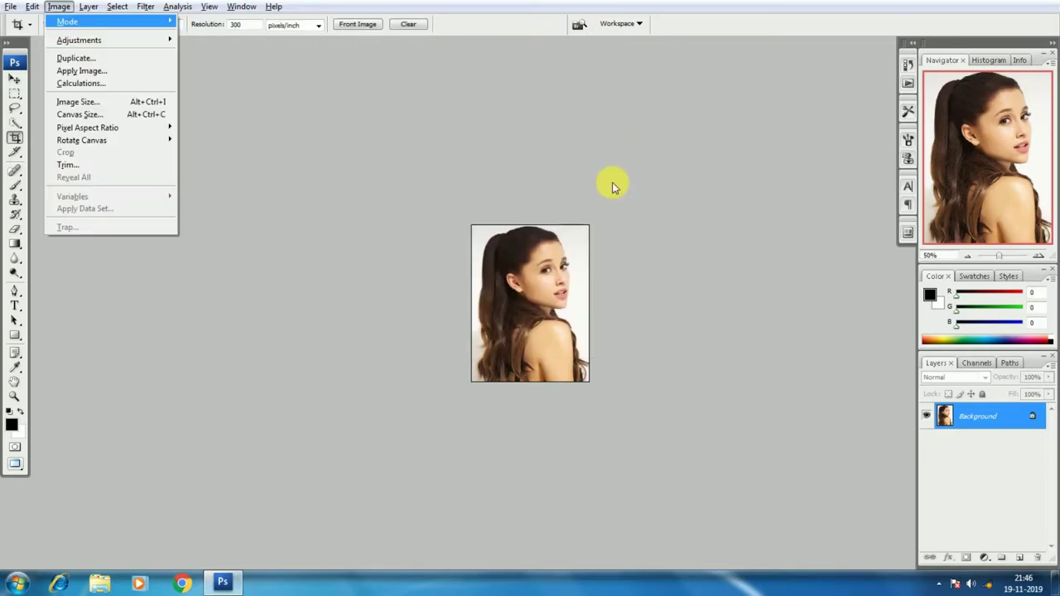
{"action": "left_click", "coordinate": [60, 8]}
{"action": "left_click", "coordinate": [62, 8]}
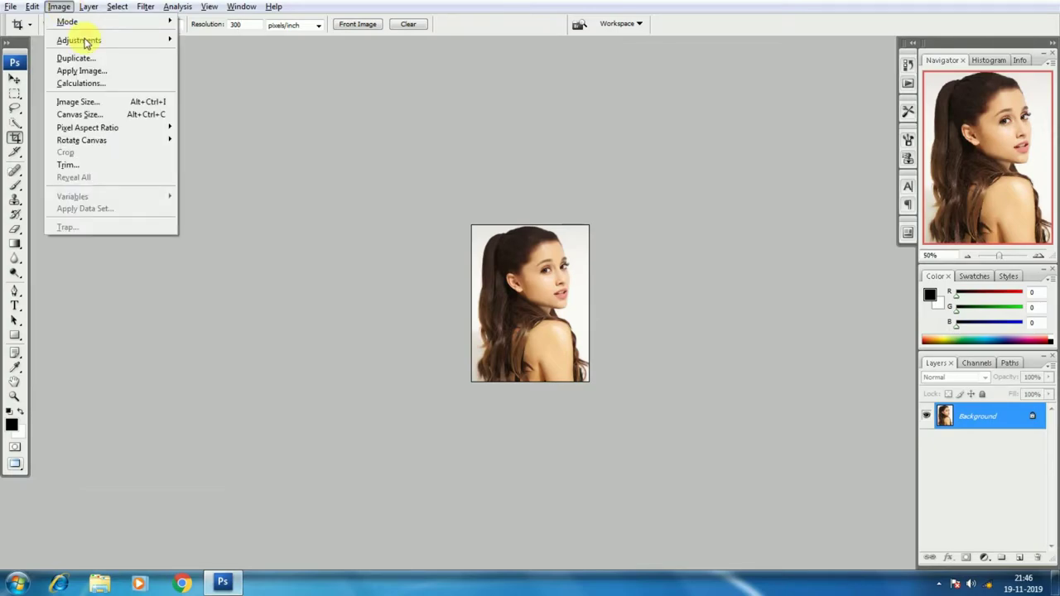
{"action": "mouse_move", "coordinate": [78, 41]}
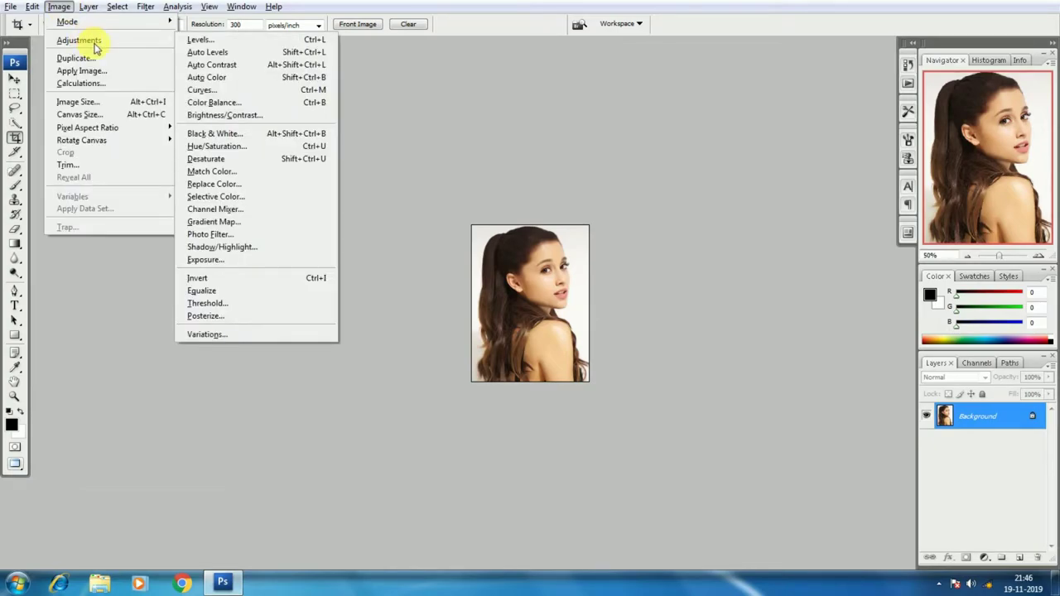
{"action": "left_click", "coordinate": [96, 106]}
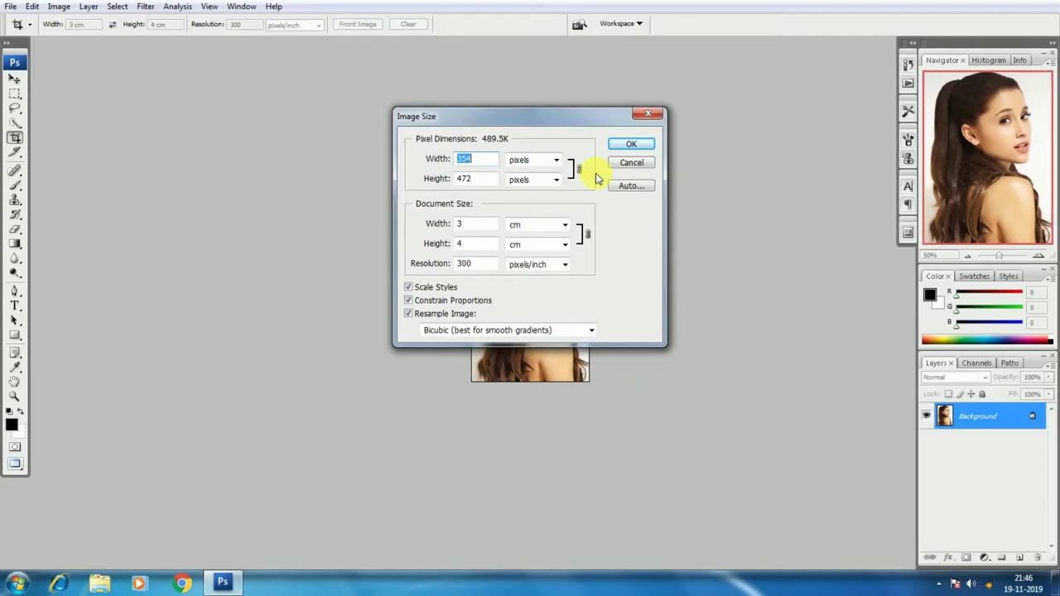
{"action": "left_click", "coordinate": [644, 146]}
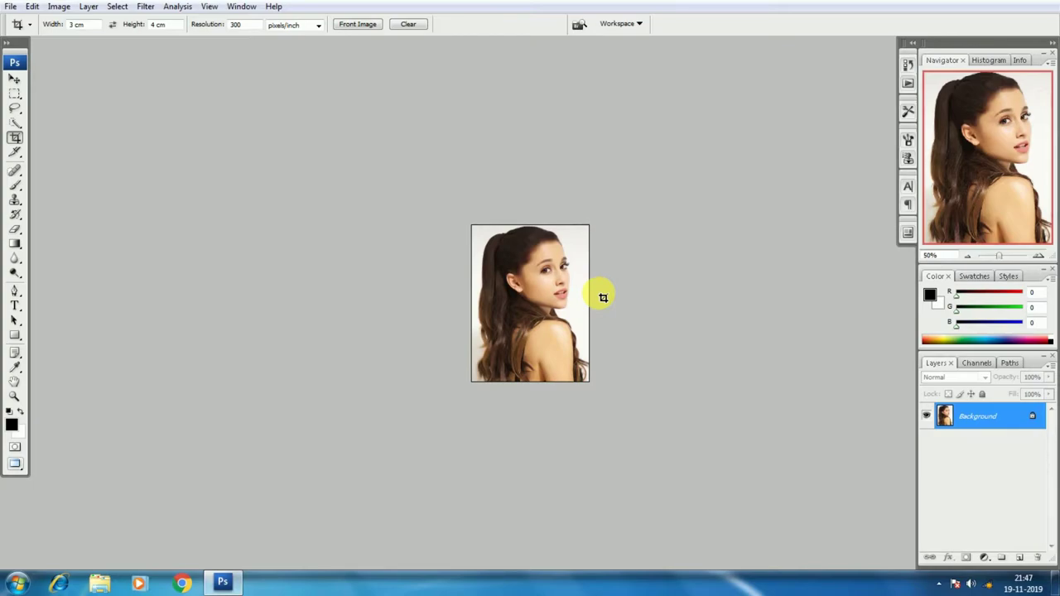
Step: Create a new white 6 × 4 inch document at 300 pixels/inch
{"action": "left_click", "coordinate": [11, 8]}
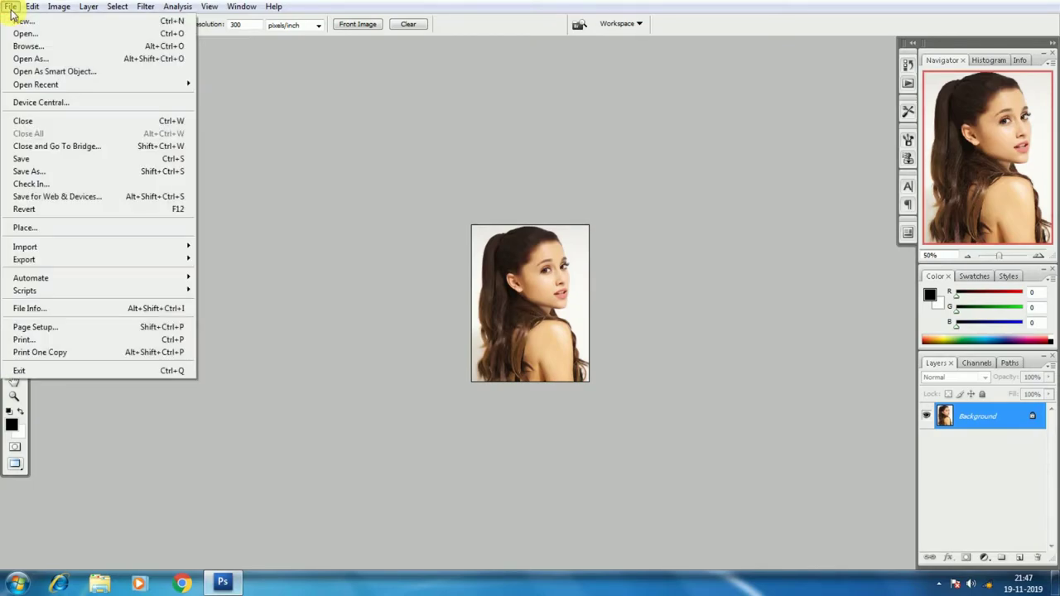
{"action": "left_click", "coordinate": [24, 21]}
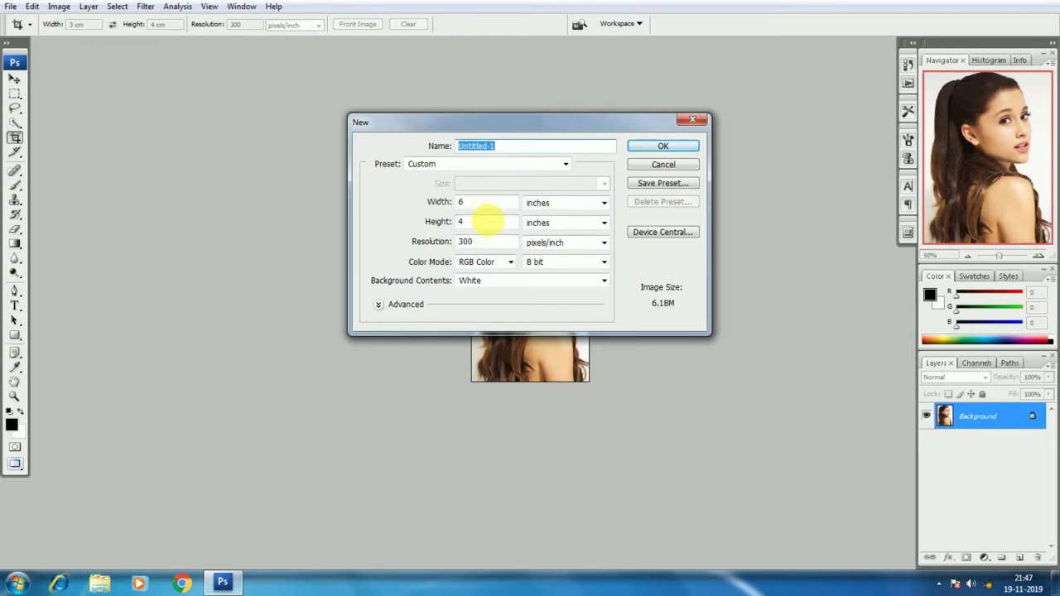
{"action": "left_click", "coordinate": [605, 204]}
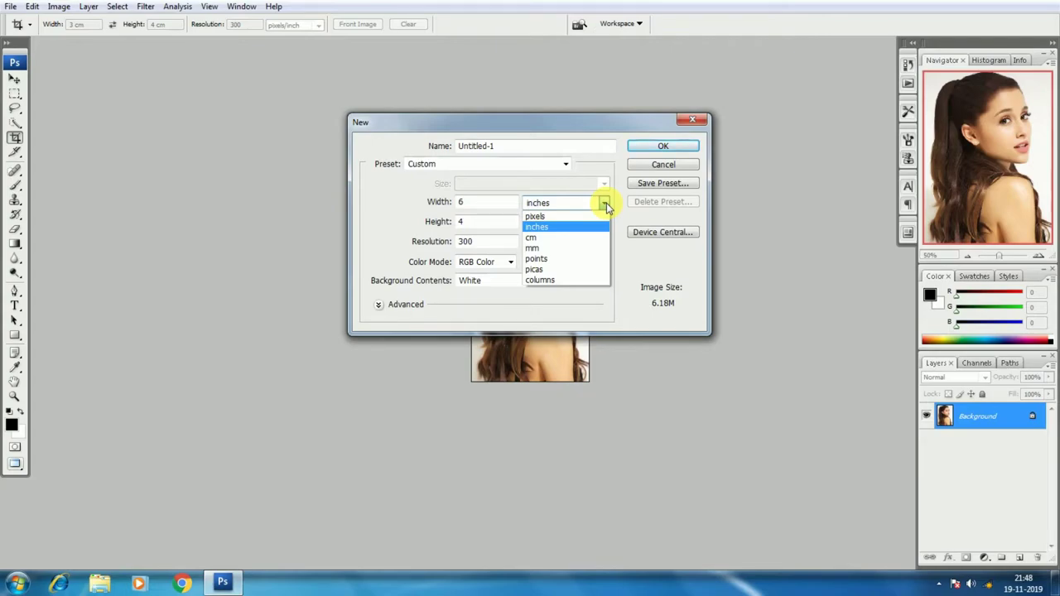
{"action": "left_click", "coordinate": [537, 228]}
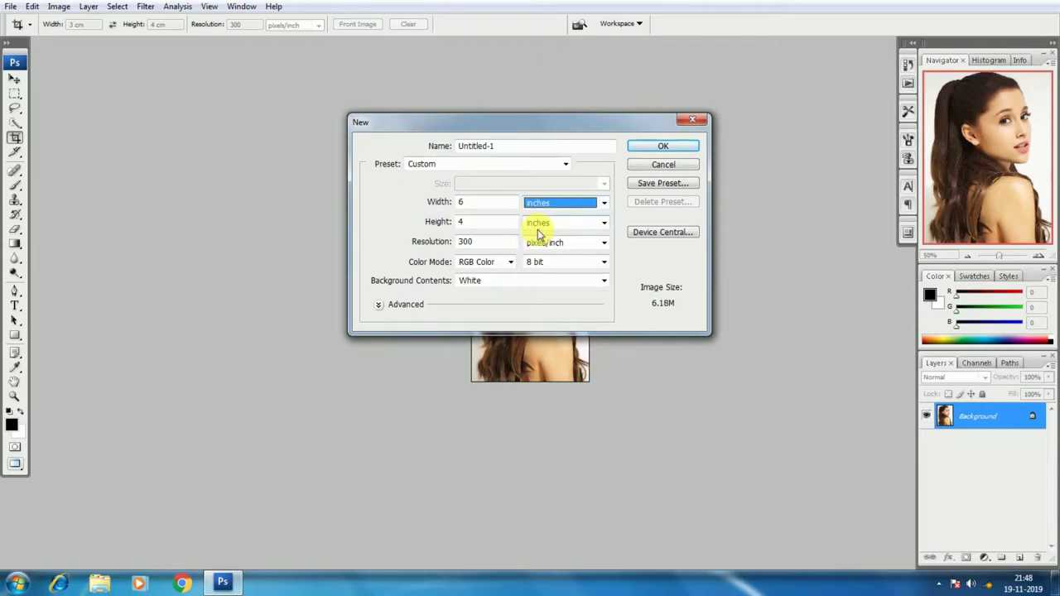
{"action": "left_click", "coordinate": [496, 245]}
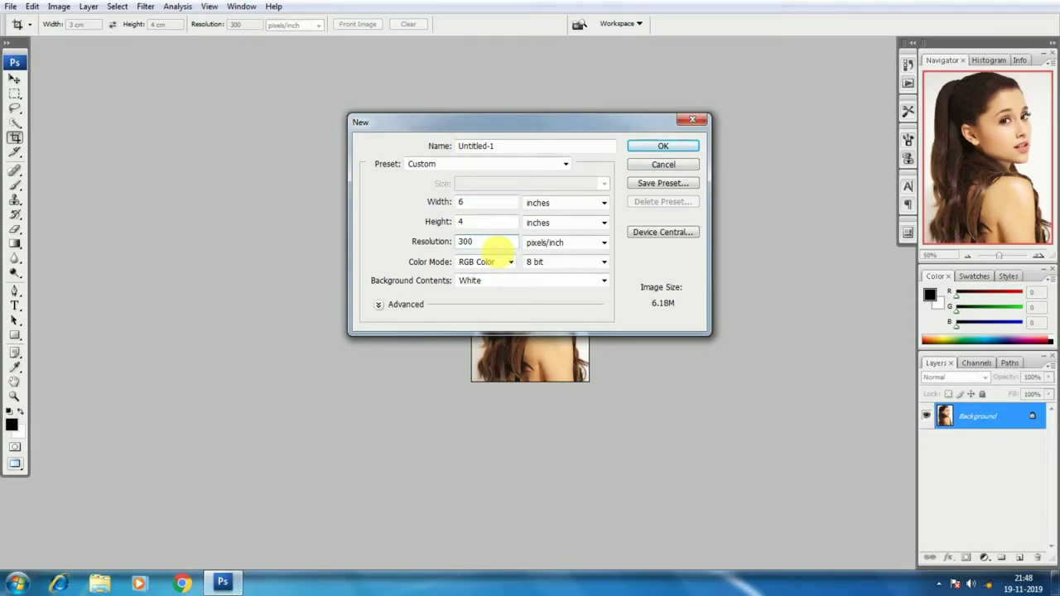
{"action": "key", "text": "Return"}
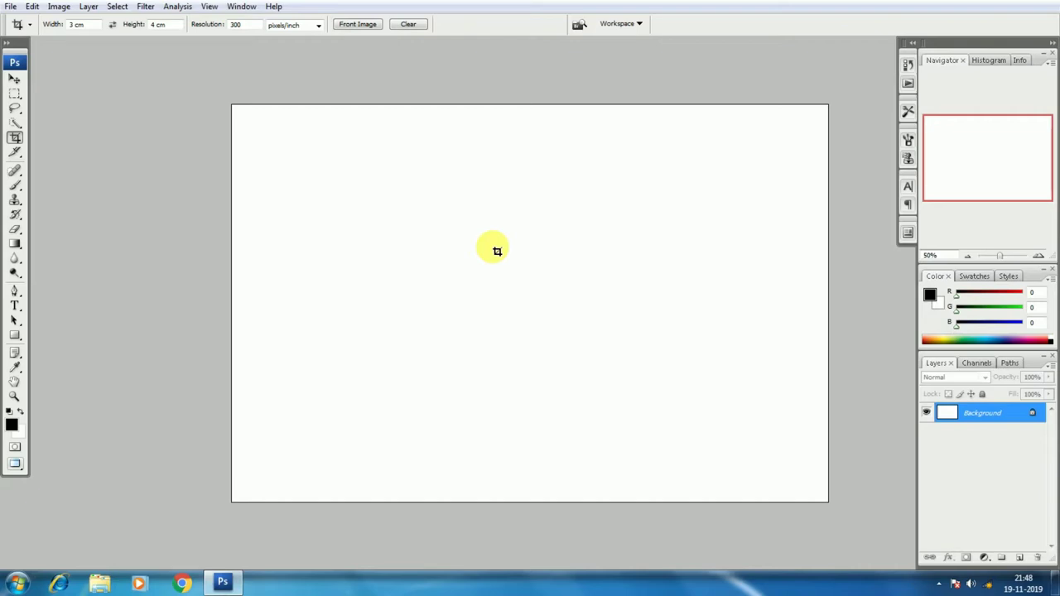
Step: Return to windowed view, move Untitled-1 aside, and bring 640234.jpg to the front
{"action": "key", "text": "f"}
{"action": "key", "text": "f"}
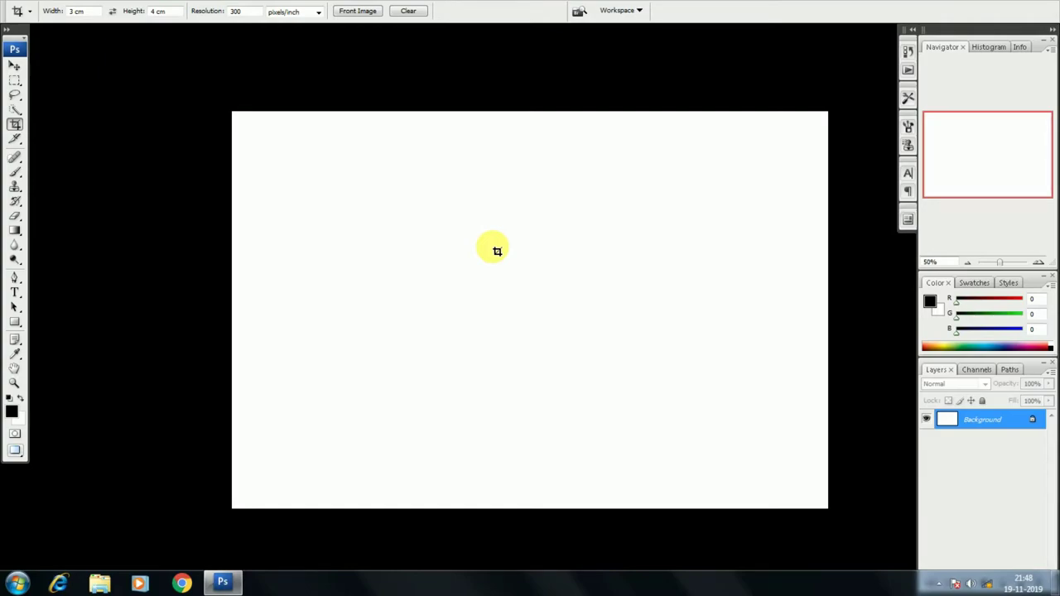
{"action": "key", "text": "f"}
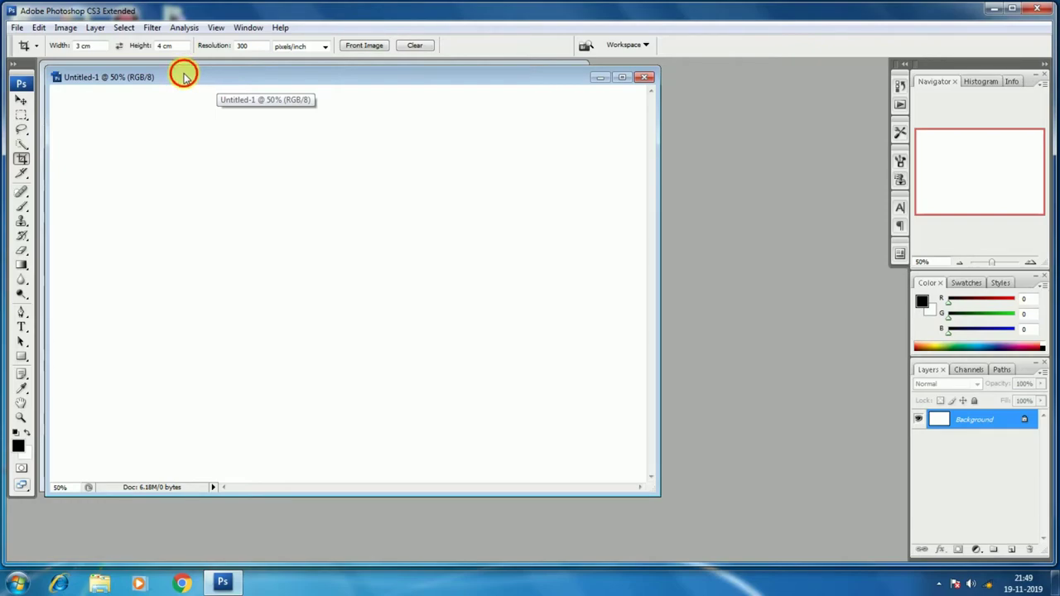
{"action": "left_click_drag", "start_coordinate": [185, 76], "coordinate": [466, 85]}
{"action": "left_click", "coordinate": [201, 133]}
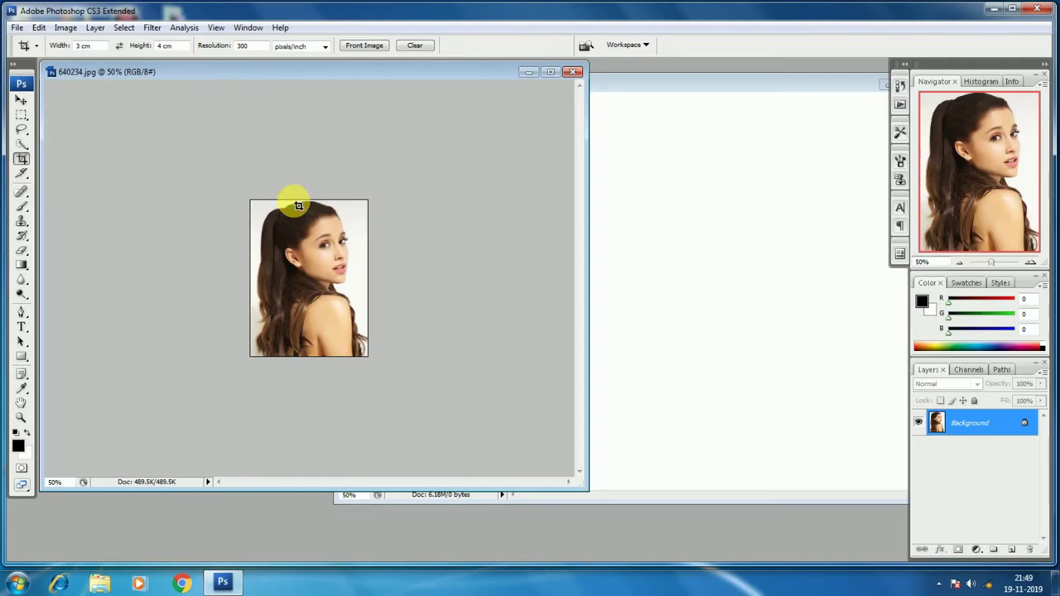
Step: Select all of the 3 × 4 cm portrait with Ctrl+A, then dismiss its right-click menu
{"action": "key", "text": "ctrl+a"}
{"action": "right_click", "coordinate": [340, 258]}
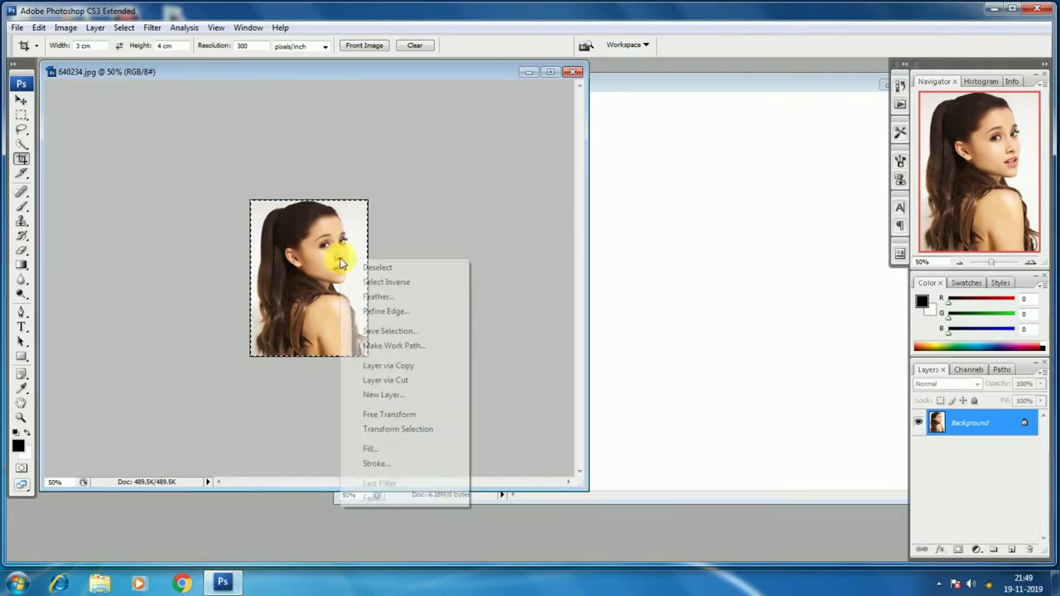
{"action": "left_click", "coordinate": [314, 258]}
{"action": "right_click", "coordinate": [314, 258]}
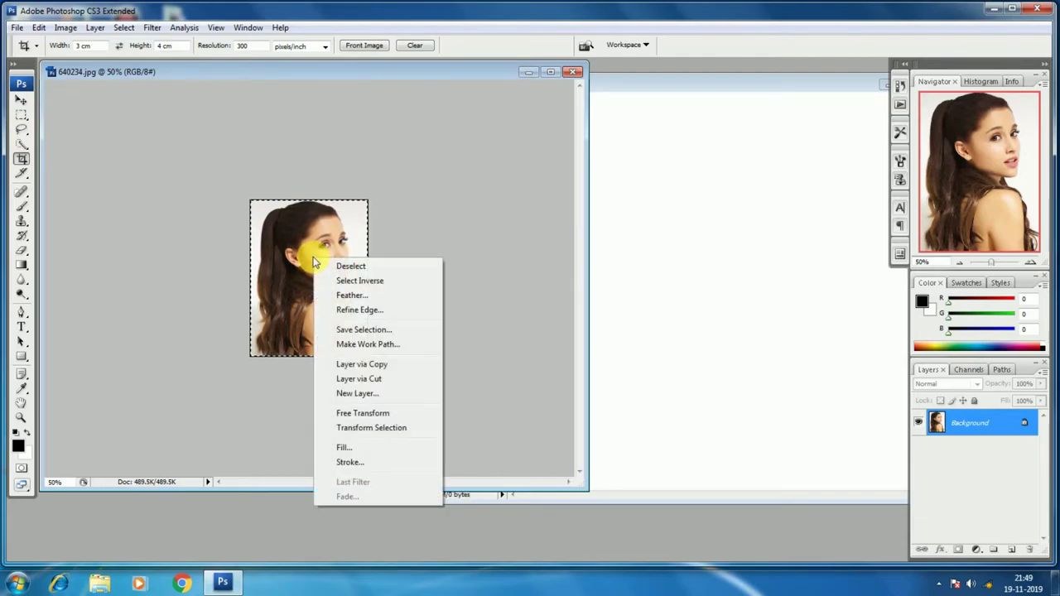
{"action": "left_click", "coordinate": [315, 261]}
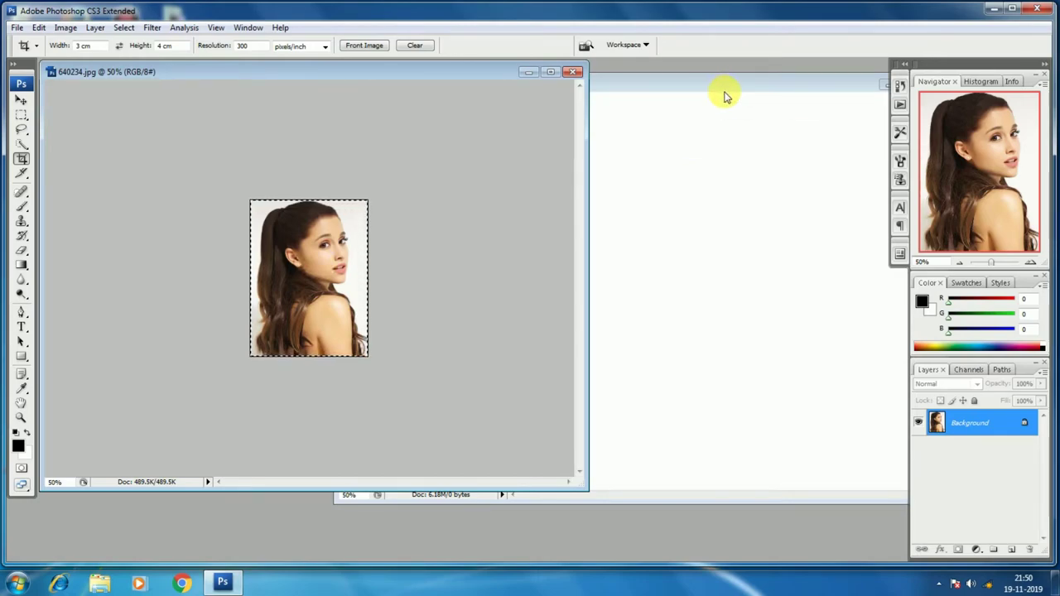
Step: Paste the portrait onto the blank Untitled-1 sheet as Layer 1 and fit the sheet on screen
{"action": "left_click_drag", "start_coordinate": [734, 93], "coordinate": [525, 104]}
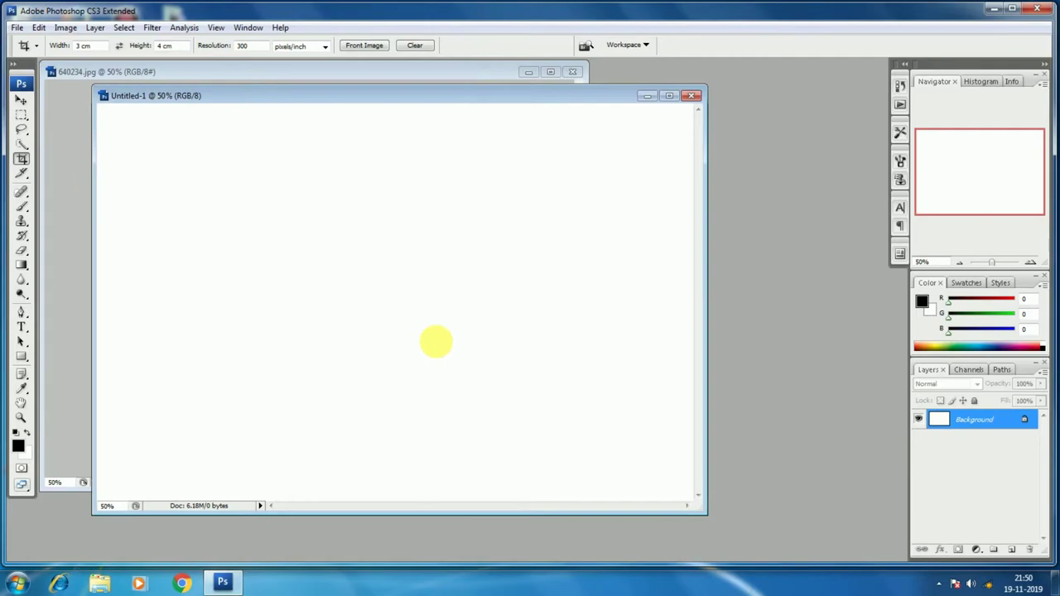
{"action": "key", "text": "ctrl+v"}
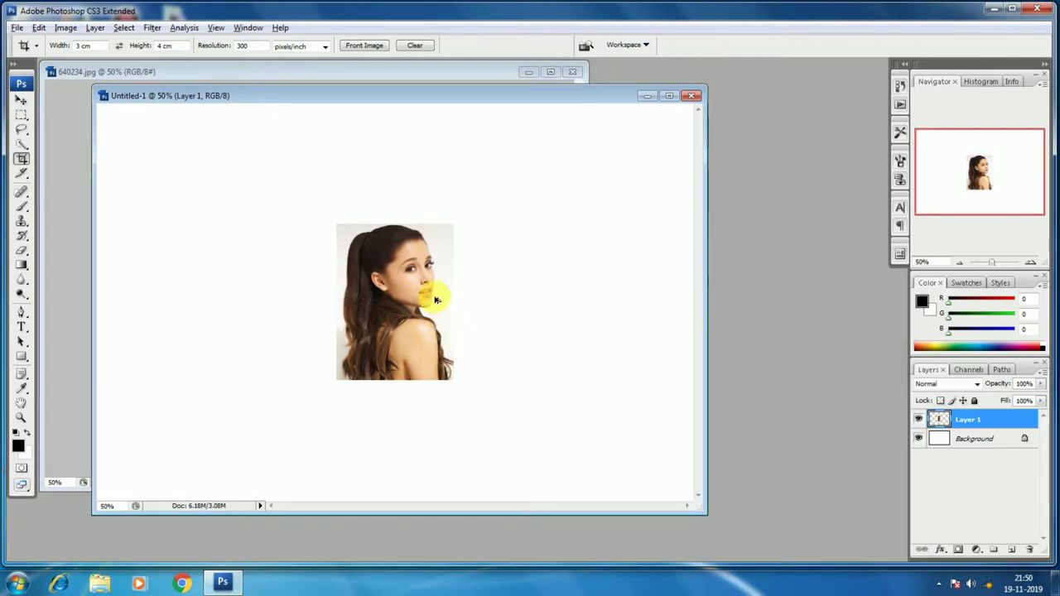
{"action": "key", "text": "ctrl+0"}
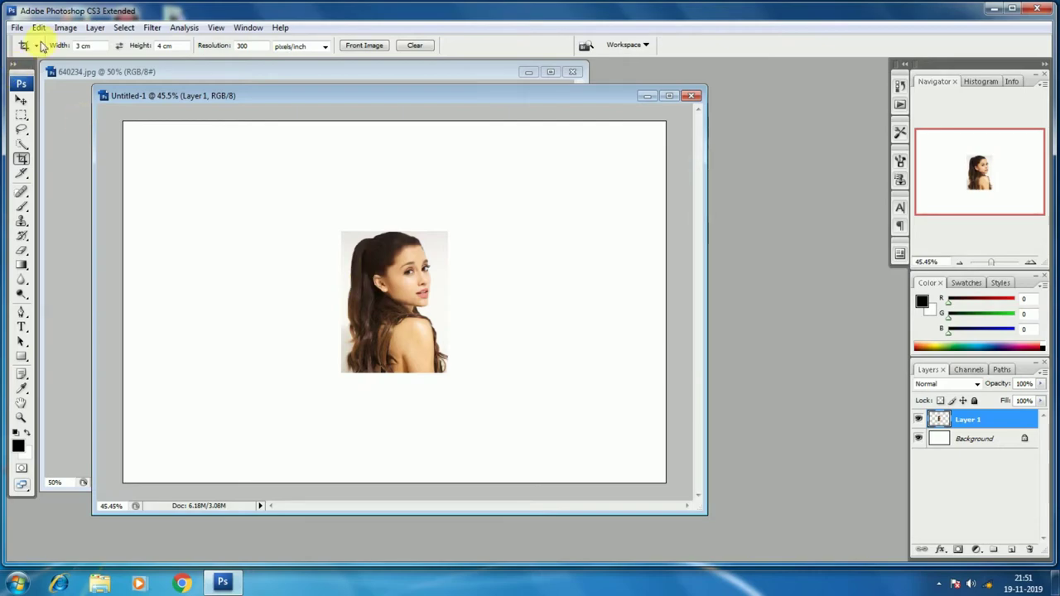
Step: Browse the Photoshop menus for a border command, closing them without choosing anything
{"action": "left_click", "coordinate": [17, 27]}
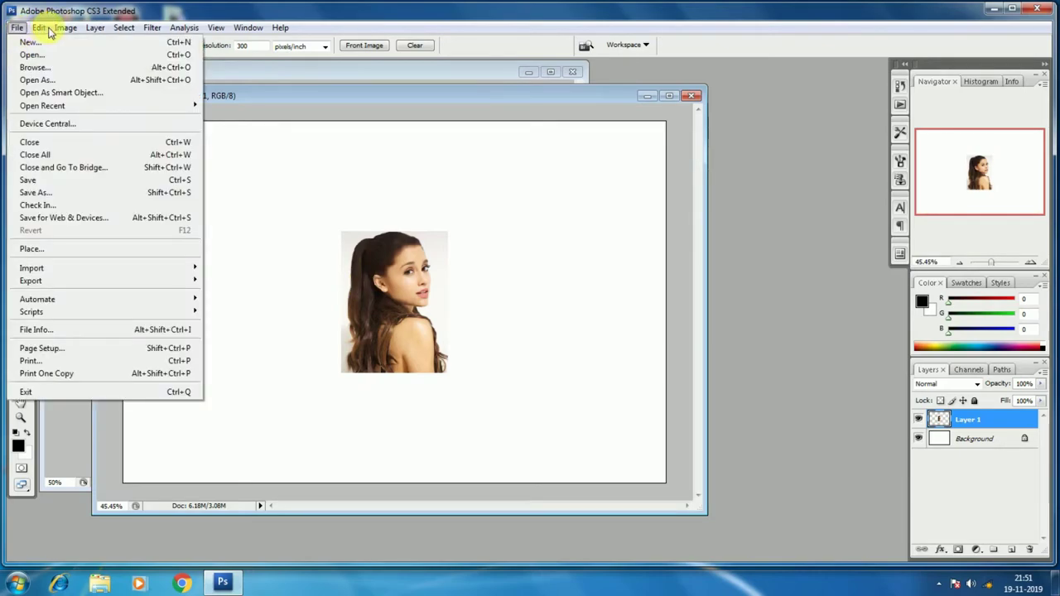
{"action": "mouse_move", "coordinate": [60, 29]}
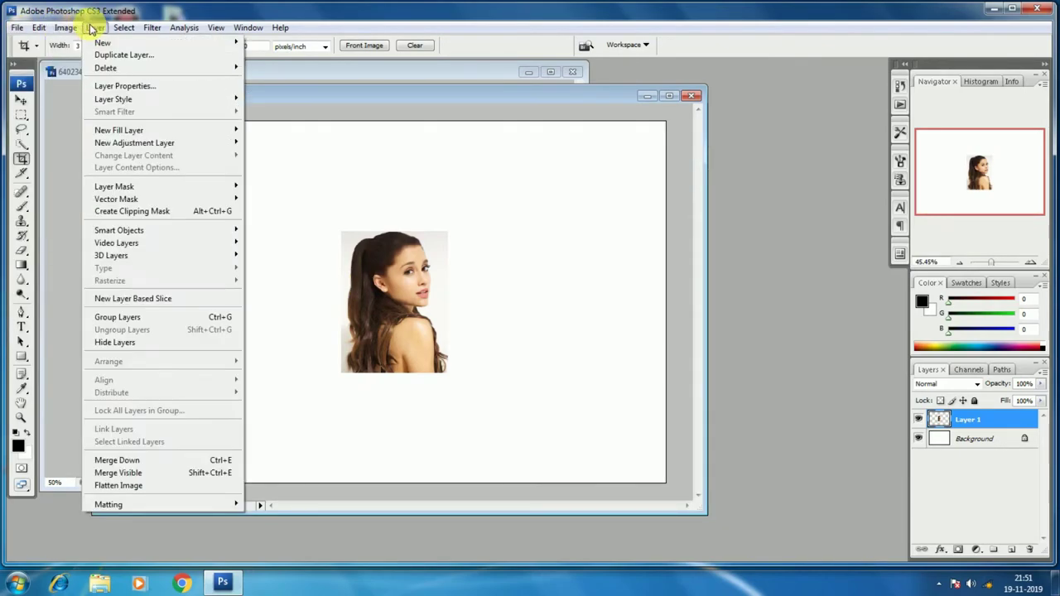
{"action": "mouse_move", "coordinate": [125, 27]}
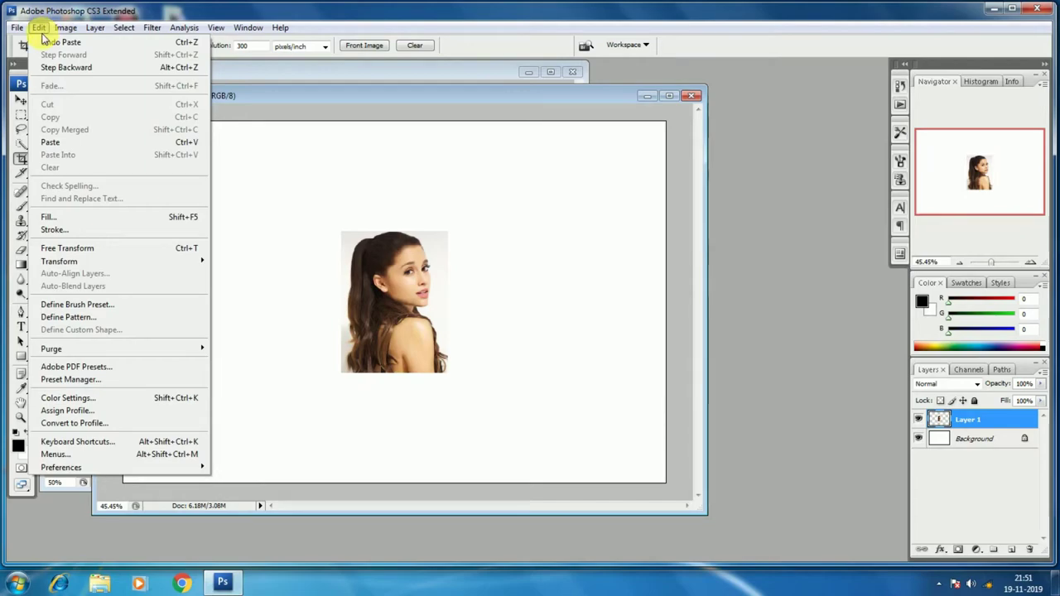
{"action": "mouse_move", "coordinate": [126, 263]}
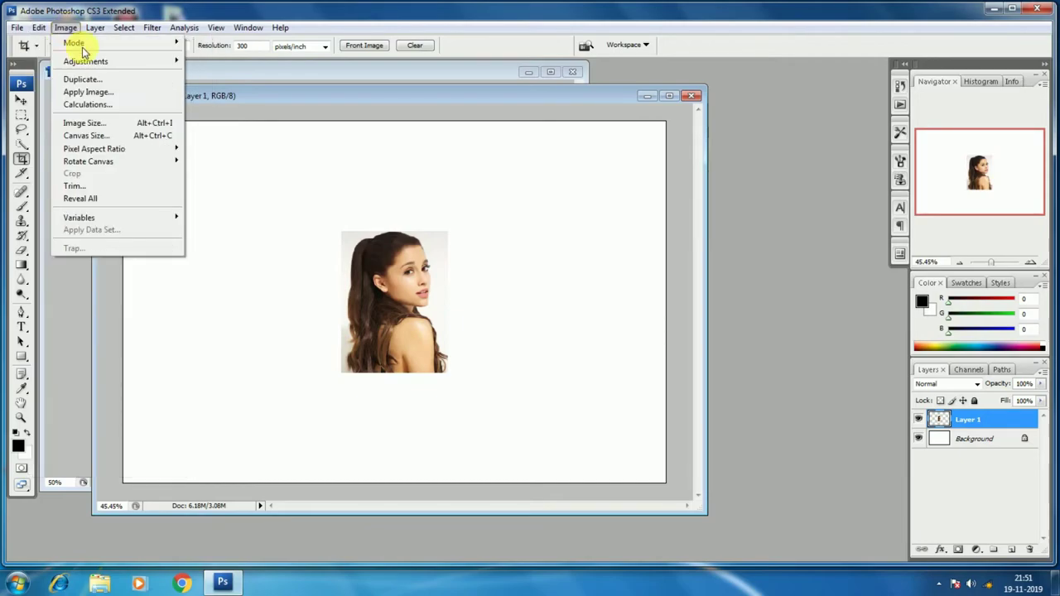
{"action": "mouse_move", "coordinate": [93, 62]}
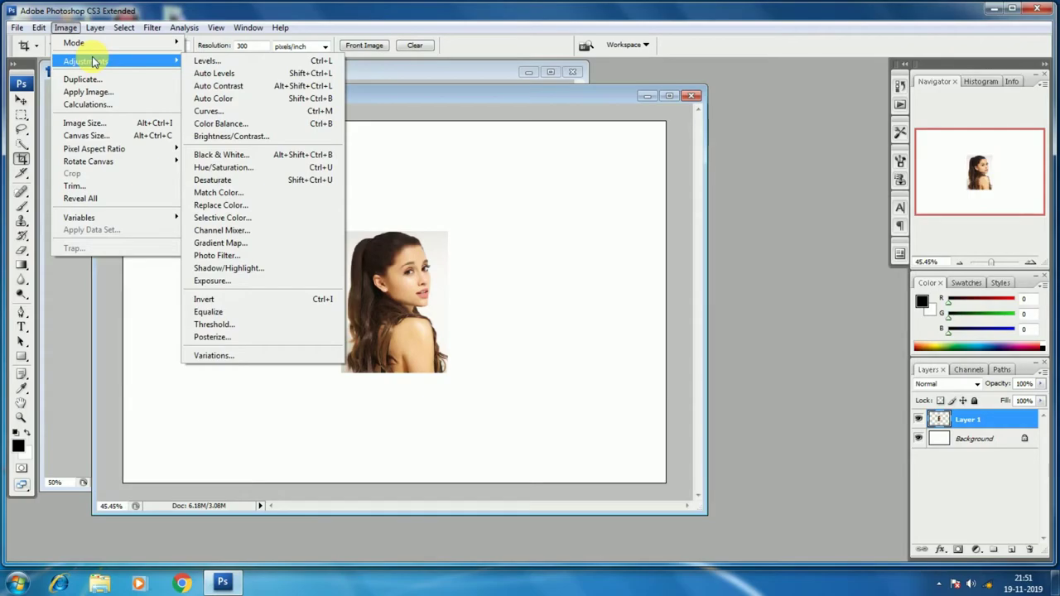
{"action": "left_click", "coordinate": [412, 337]}
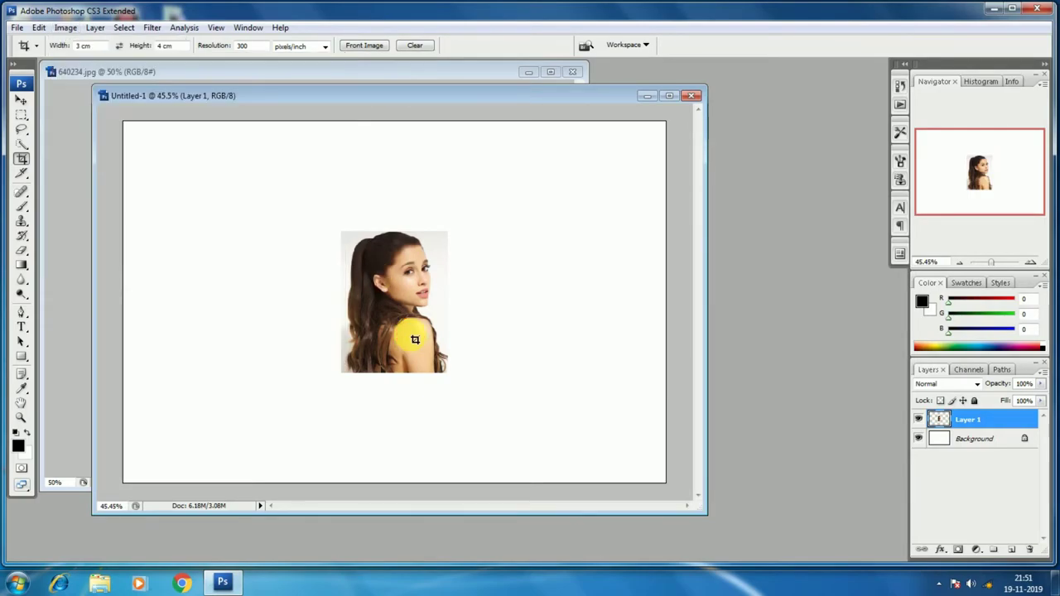
Step: Try the Edit > Stroke dialog a couple of times, cancelling each attempt
{"action": "key", "text": "alt+e"}
{"action": "key", "text": "s"}
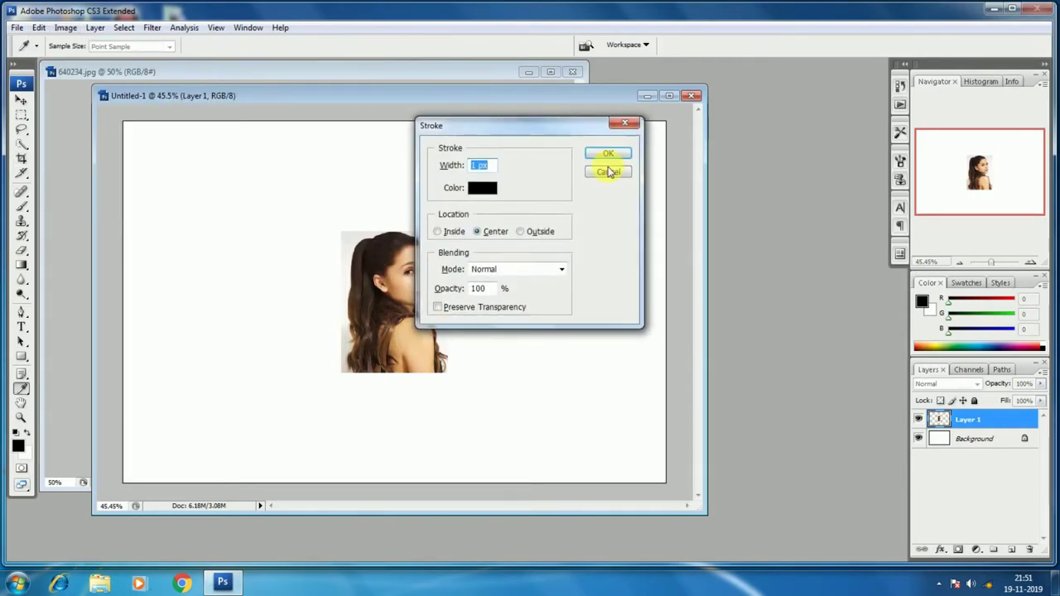
{"action": "left_click", "coordinate": [613, 171]}
{"action": "key", "text": "alt+e"}
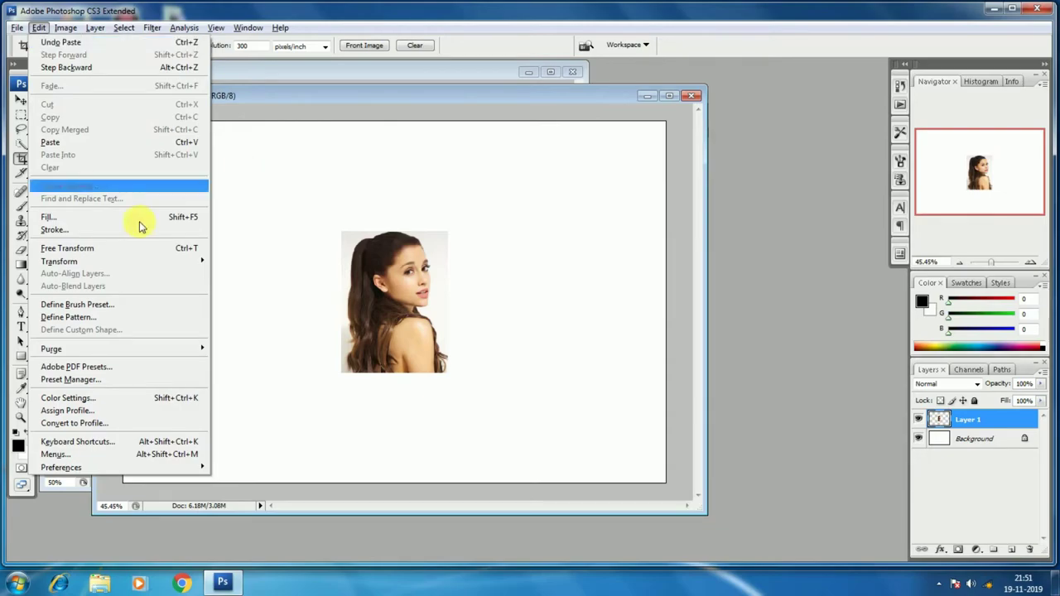
{"action": "left_click", "coordinate": [391, 263]}
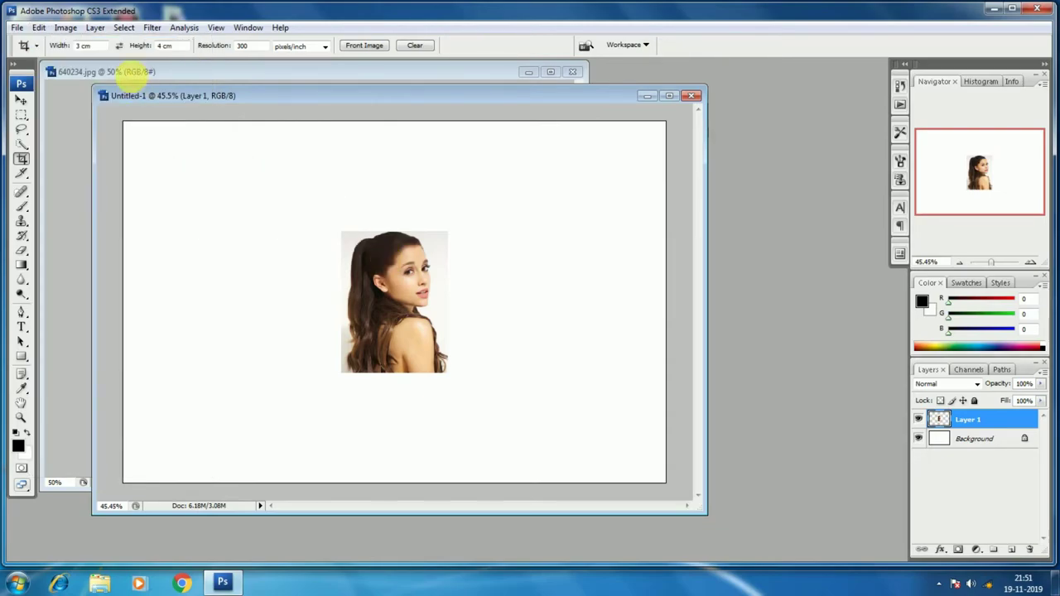
{"action": "left_click", "coordinate": [39, 28]}
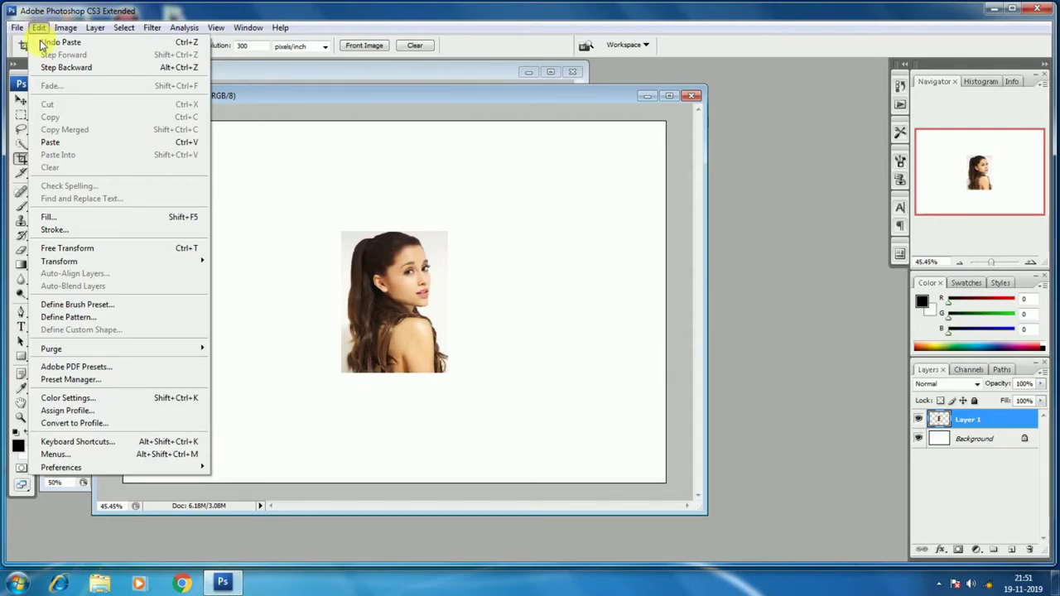
{"action": "left_click", "coordinate": [53, 230]}
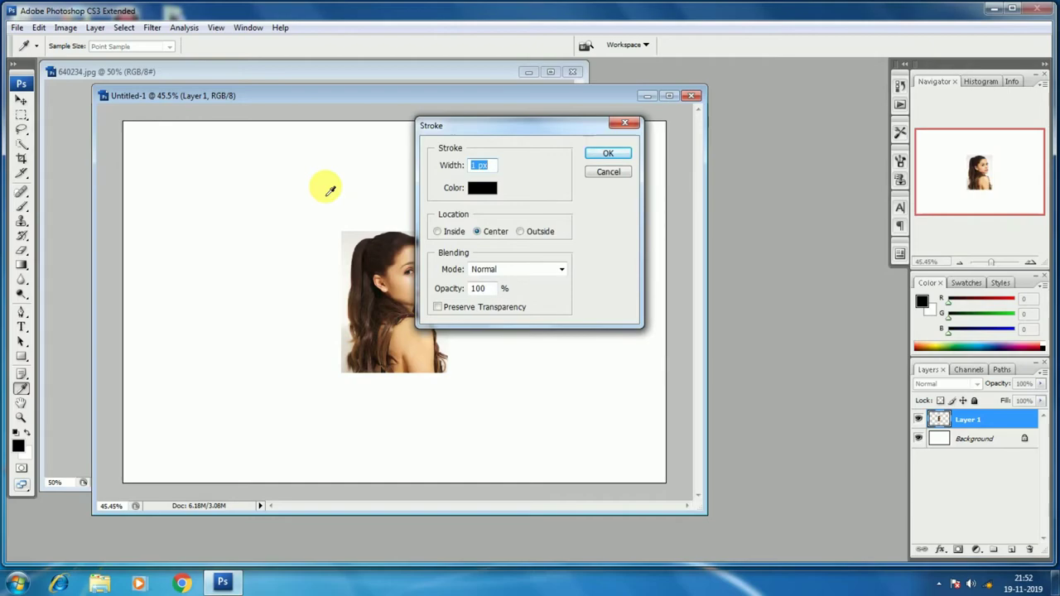
{"action": "left_click", "coordinate": [614, 172]}
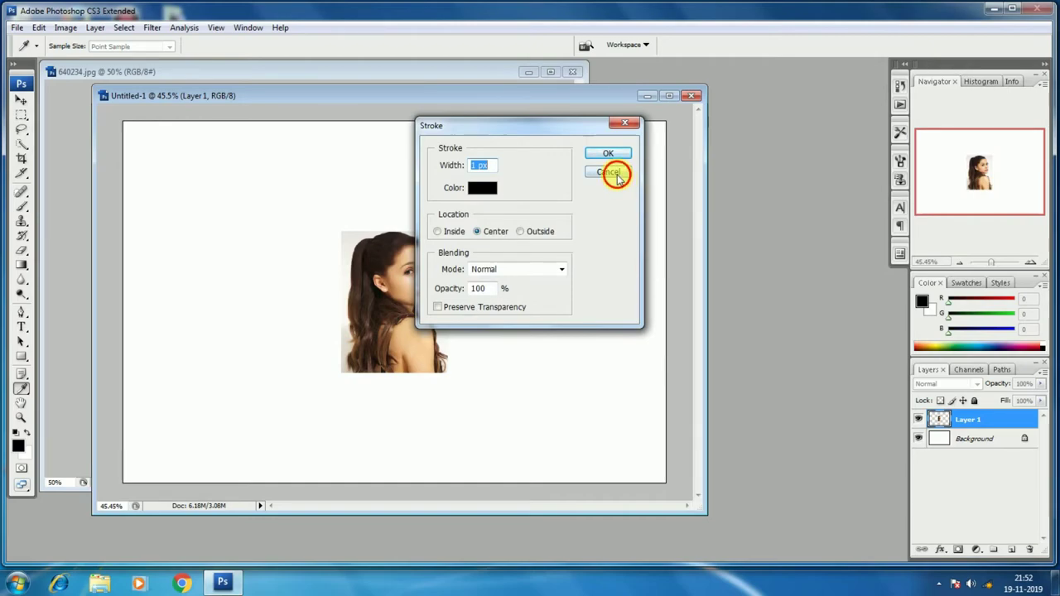
Step: Reopen the Stroke dialog for Layer 1, showing 1 px black, centre, 100% opacity
{"action": "left_click", "coordinate": [39, 27]}
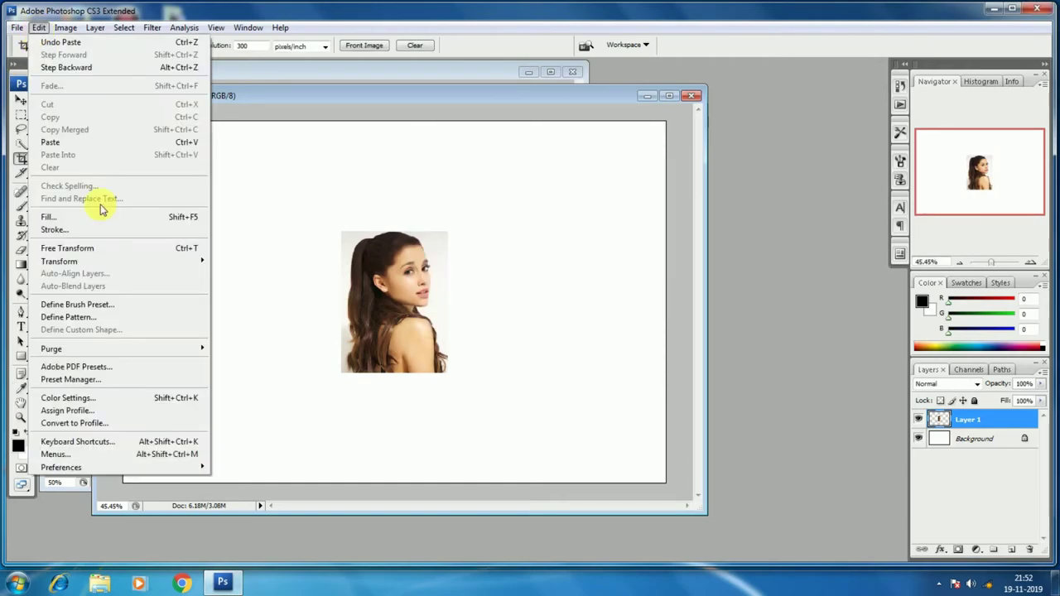
{"action": "left_click", "coordinate": [102, 229]}
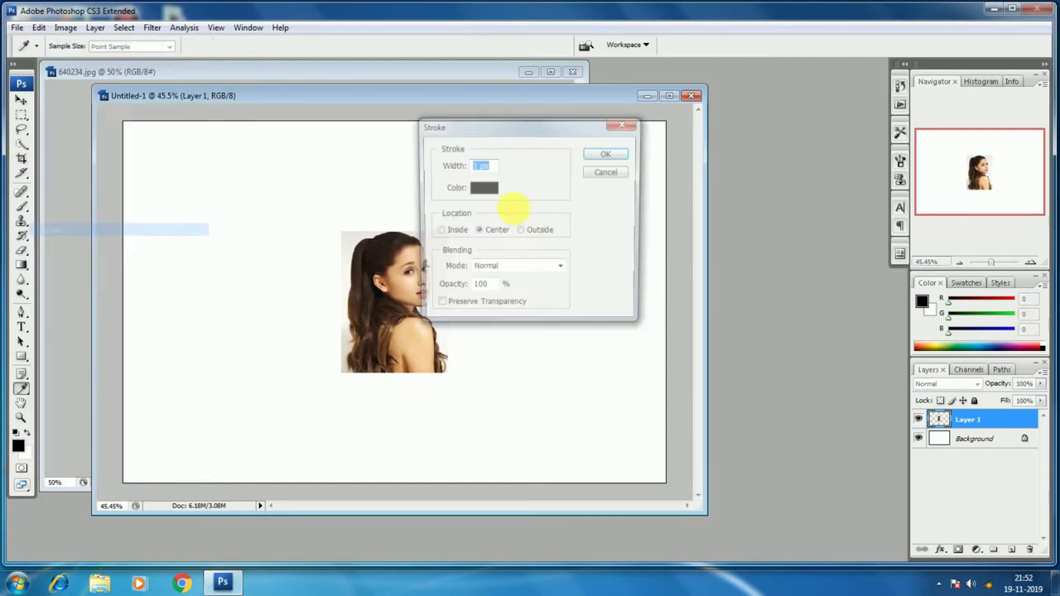
{"action": "left_click", "coordinate": [616, 175]}
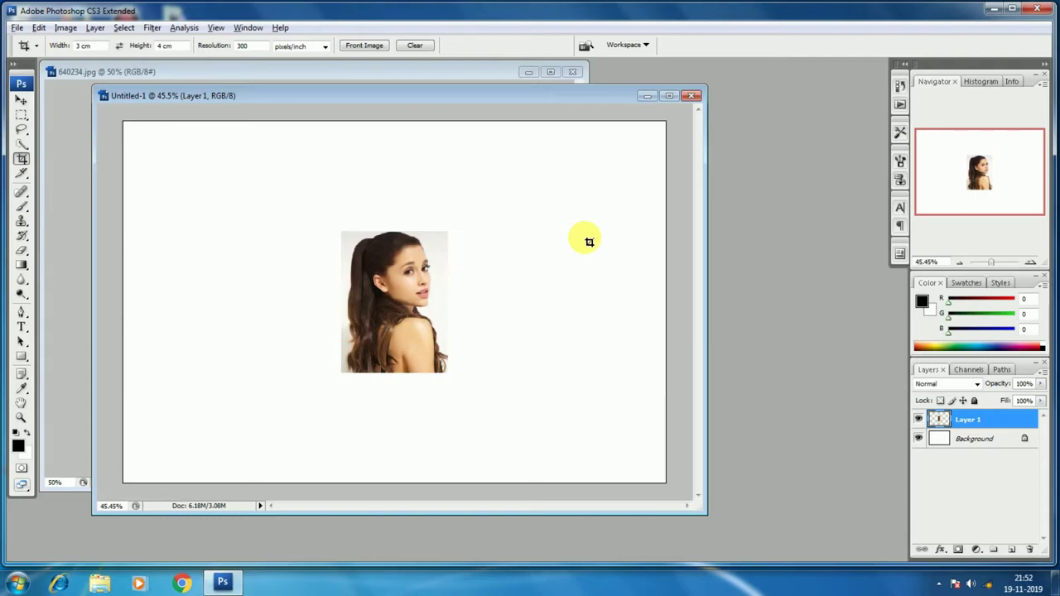
{"action": "key", "text": "alt+e"}
{"action": "key", "text": "k"}
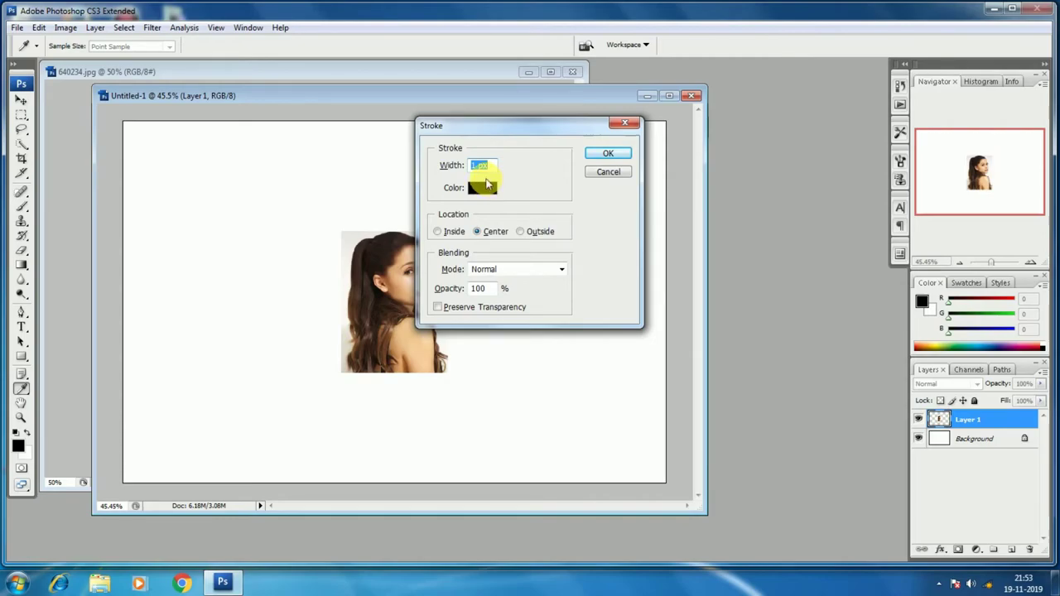
Step: Keep black as the stroke colour, set Width to 2 px, and apply the stroke to the portrait
{"action": "left_click", "coordinate": [488, 187]}
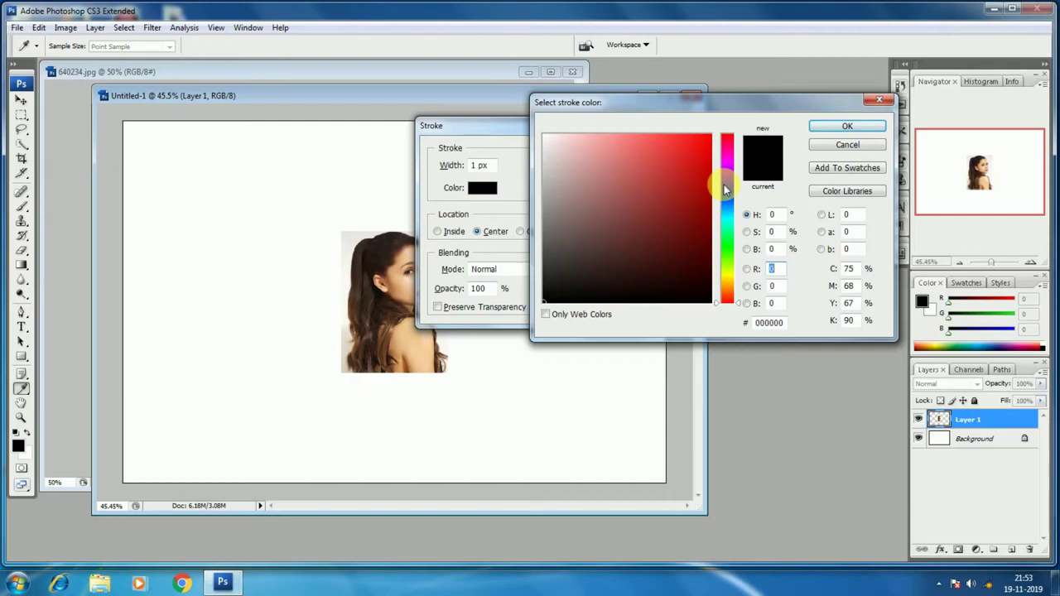
{"action": "left_click", "coordinate": [868, 125]}
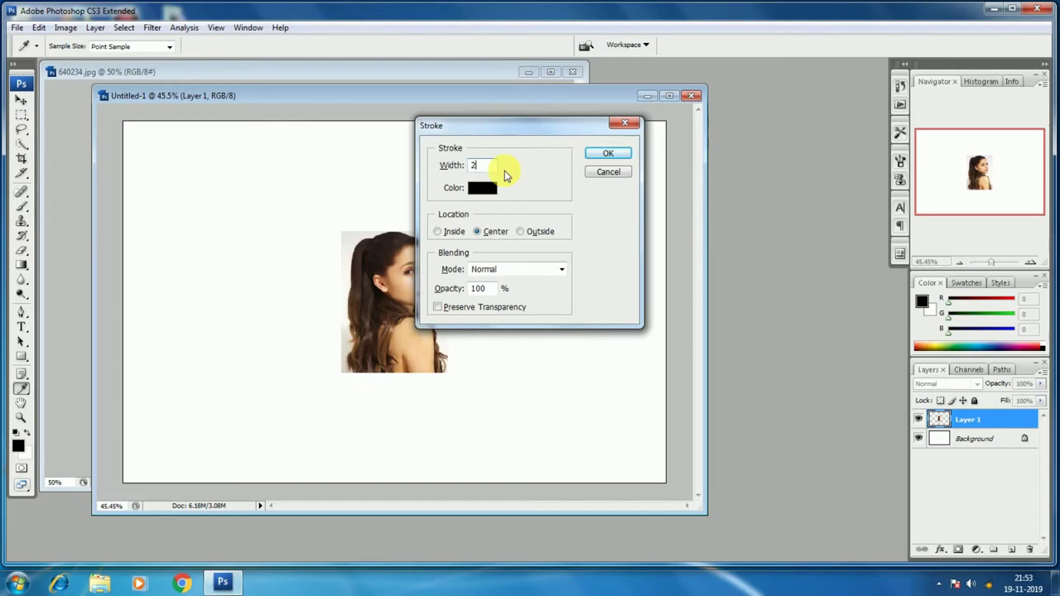
{"action": "type", "text": "x"}
{"action": "double_click", "coordinate": [494, 168]}
{"action": "left_click", "coordinate": [608, 153]}
{"action": "key", "text": "c"}
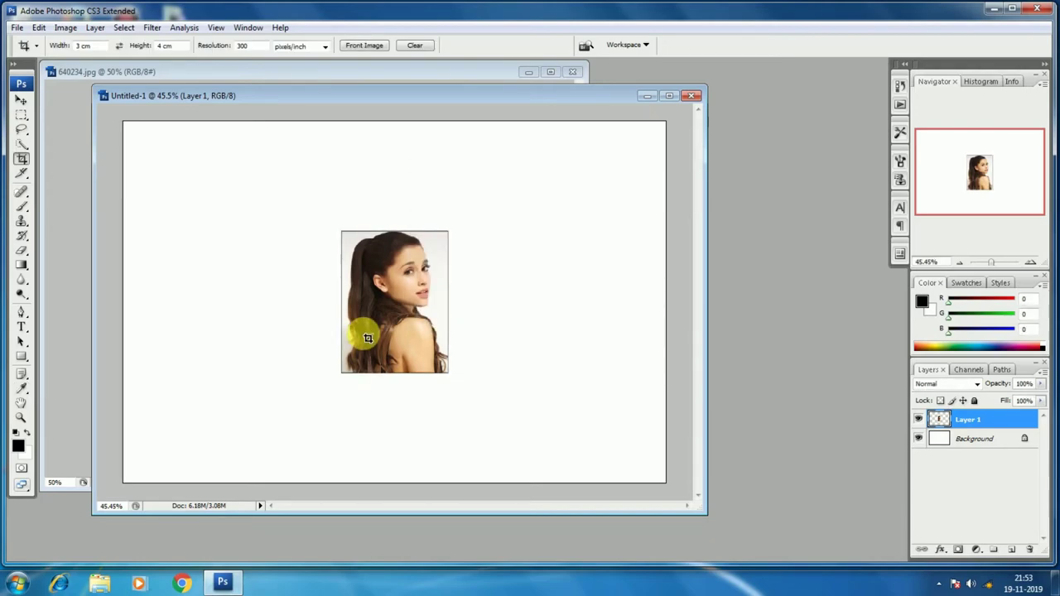
Step: Maximize the Untitled-1 window, zoom in and back out, and switch to the Move tool (V)
{"action": "left_click", "coordinate": [670, 98]}
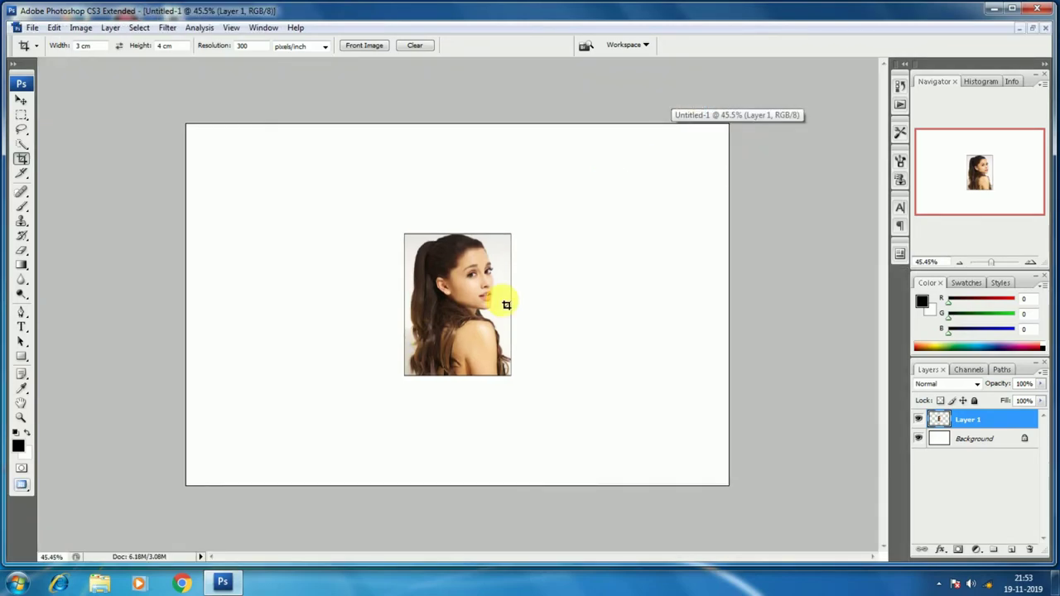
{"action": "scroll", "coordinate": [472, 305], "scroll_direction": "up", "scroll_amount": 3}
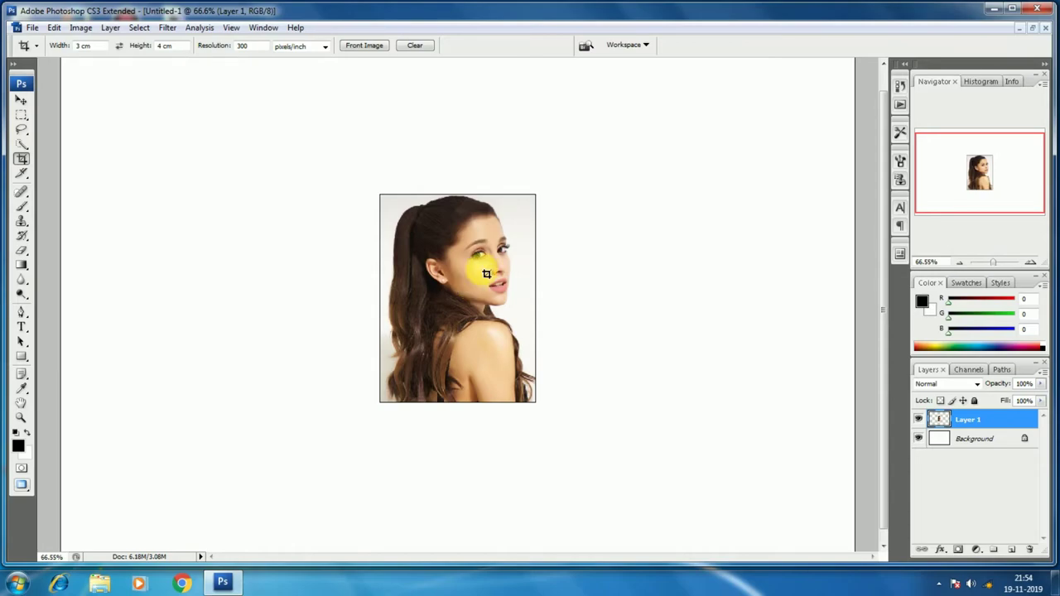
{"action": "scroll", "coordinate": [476, 285], "scroll_direction": "down", "scroll_amount": 2}
{"action": "key", "text": "v"}
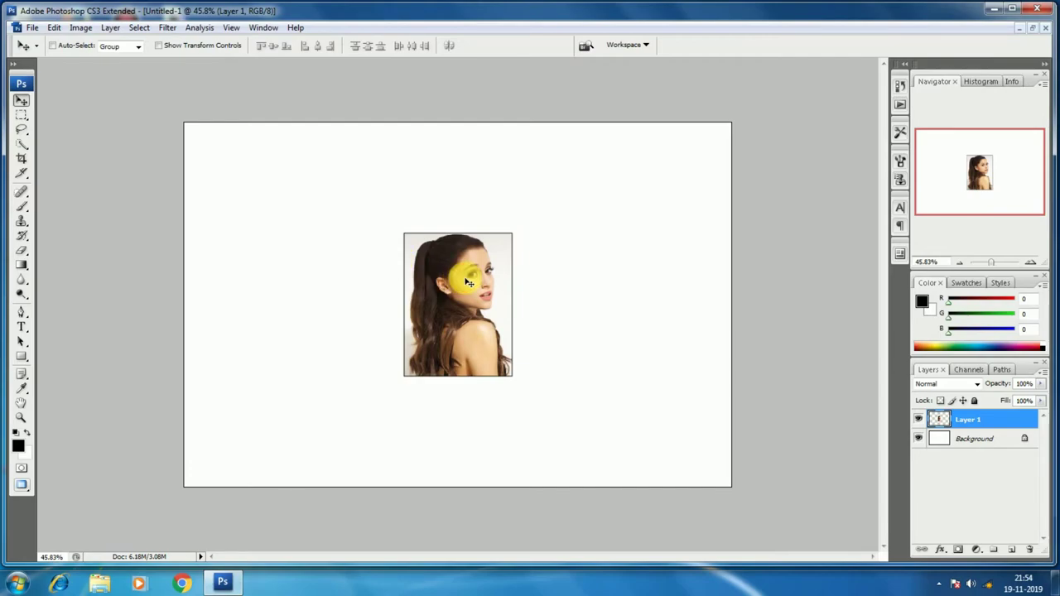
Step: Drag Layer 1's bordered portrait from the canvas centre into the sheet's top-left corner
{"action": "left_click_drag", "start_coordinate": [451, 266], "coordinate": [402, 249]}
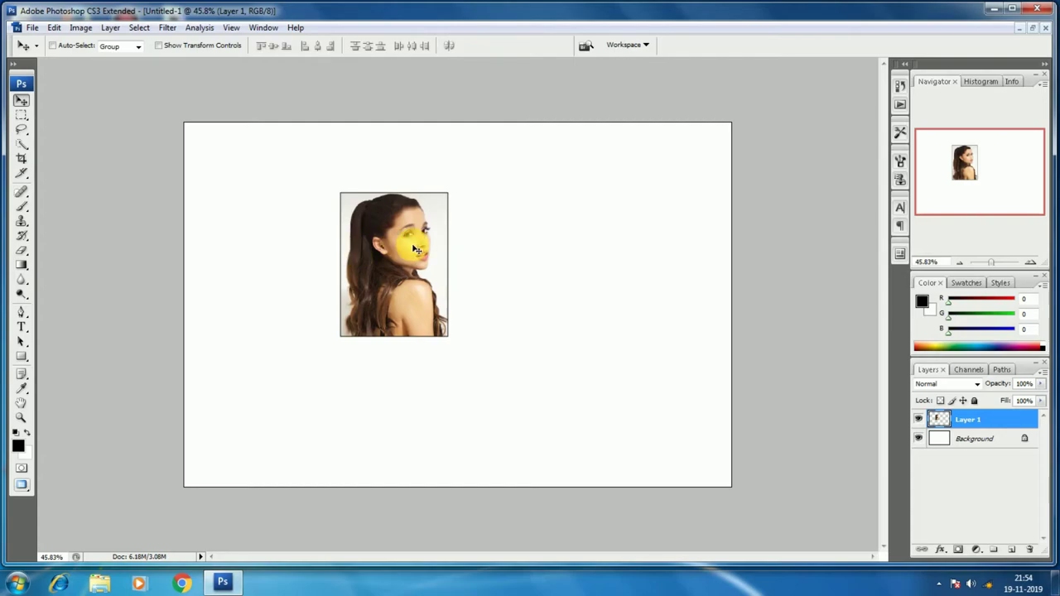
{"action": "left_click_drag", "start_coordinate": [407, 238], "coordinate": [277, 191]}
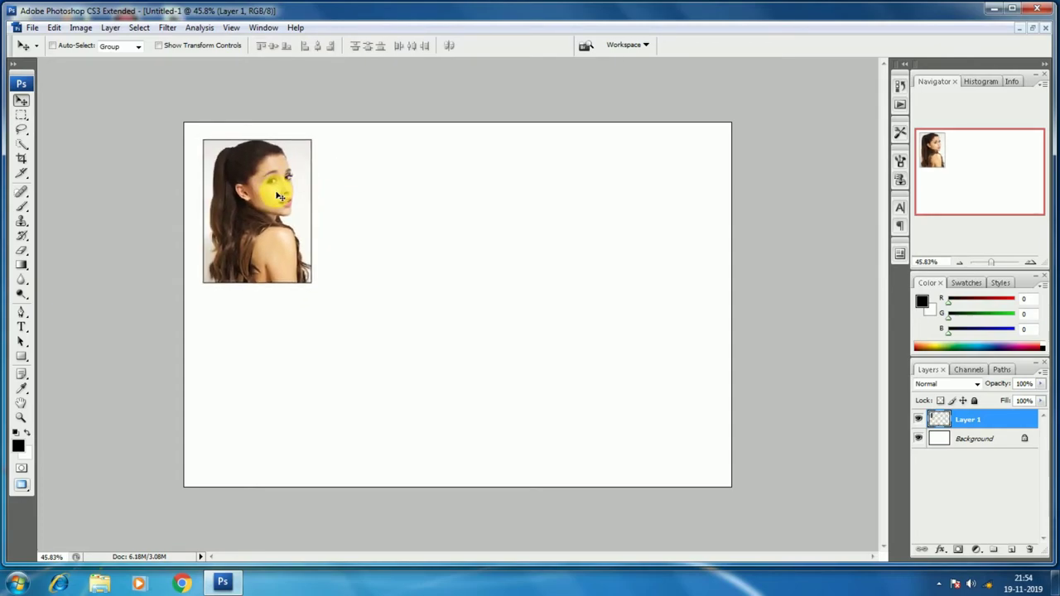
{"action": "right_click", "coordinate": [273, 199]}
{"action": "left_click", "coordinate": [310, 210]}
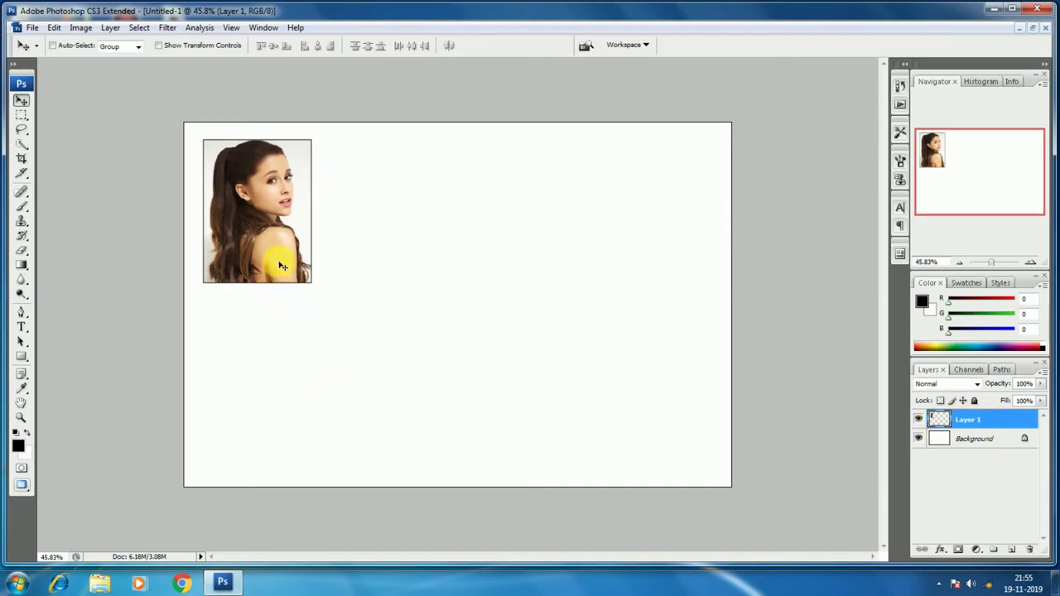
Step: Duplicate Layer 1 as 'Layer 1 copy' and drag the copy directly below the original portrait
{"action": "right_click", "coordinate": [994, 420]}
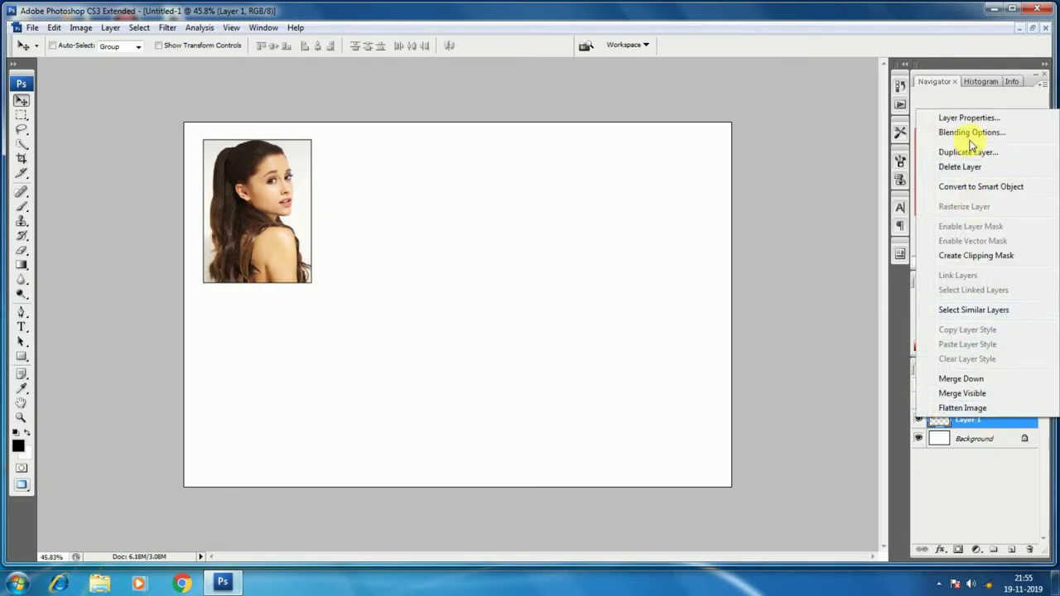
{"action": "left_click", "coordinate": [977, 154]}
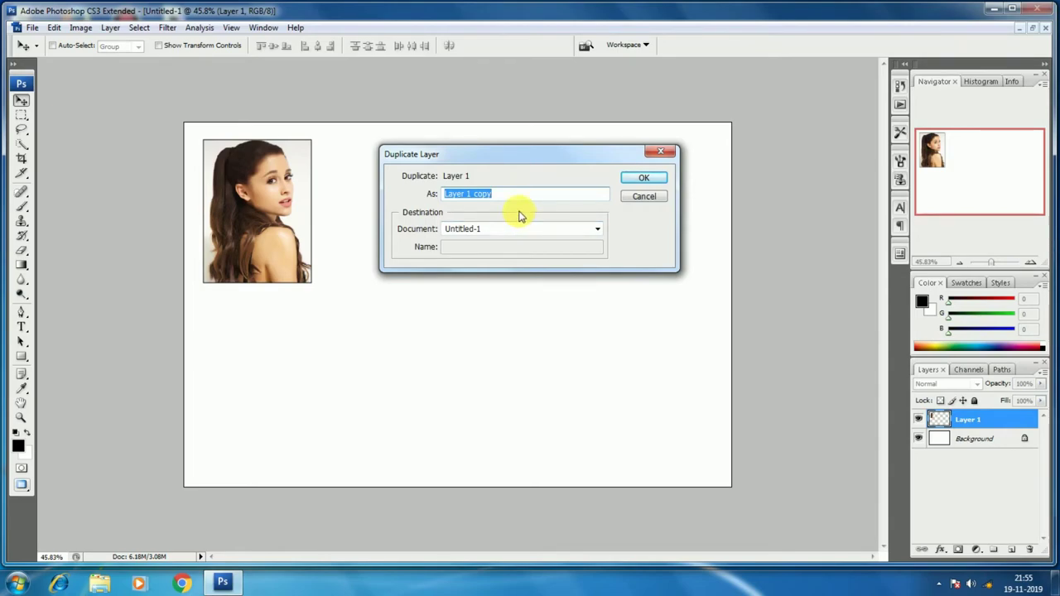
{"action": "left_click", "coordinate": [625, 177]}
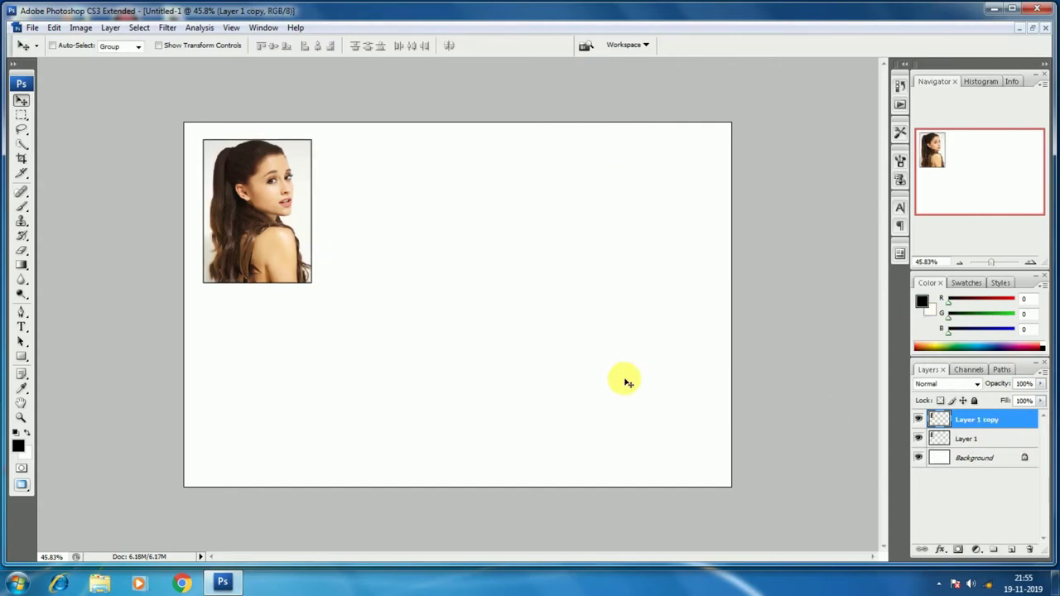
{"action": "left_click", "coordinate": [260, 193]}
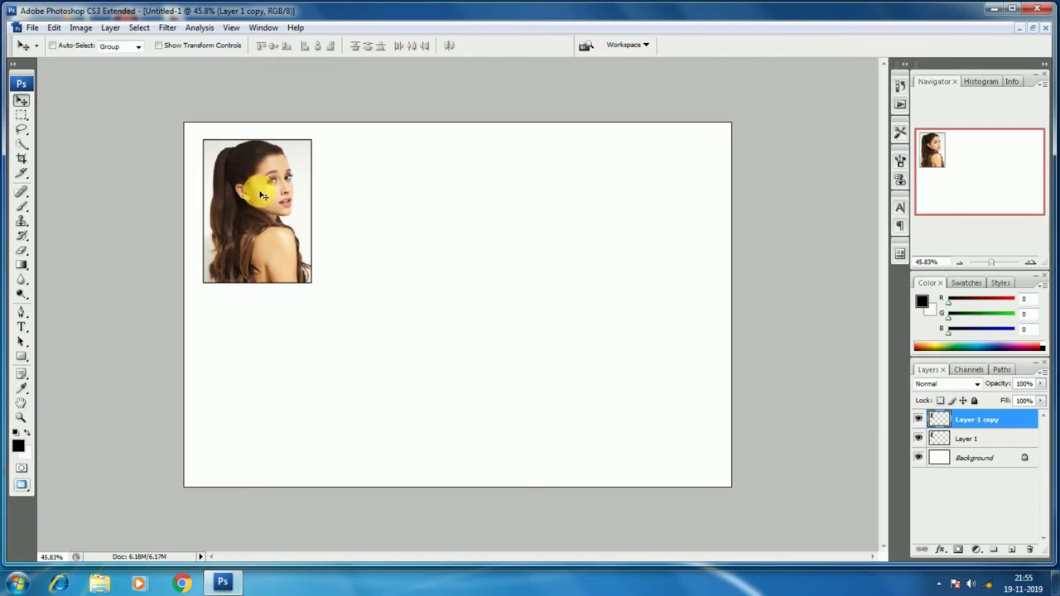
{"action": "left_click_drag", "start_coordinate": [260, 193], "coordinate": [263, 351]}
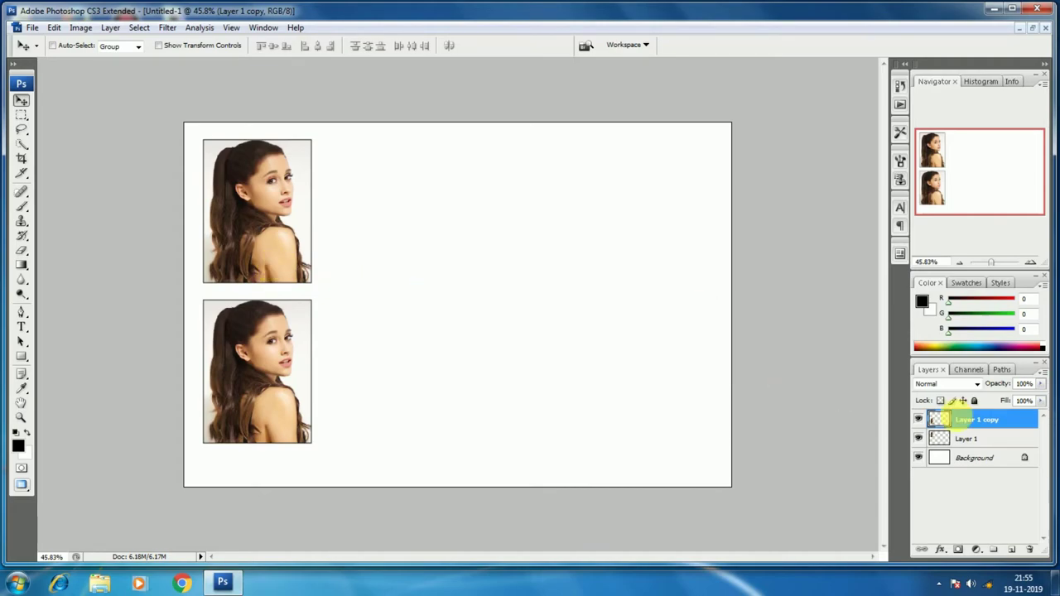
Step: Turn on layer auto-select, pick Layer 1, and drag a copy to the top right as Layer 1 copy 2
{"action": "right_click", "coordinate": [966, 429]}
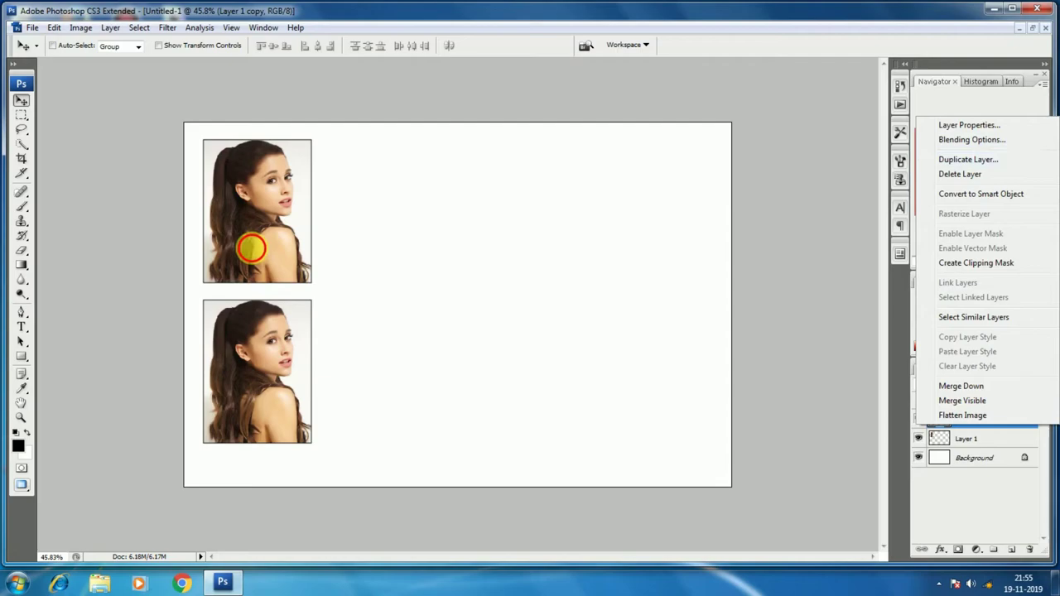
{"action": "left_click", "coordinate": [251, 247]}
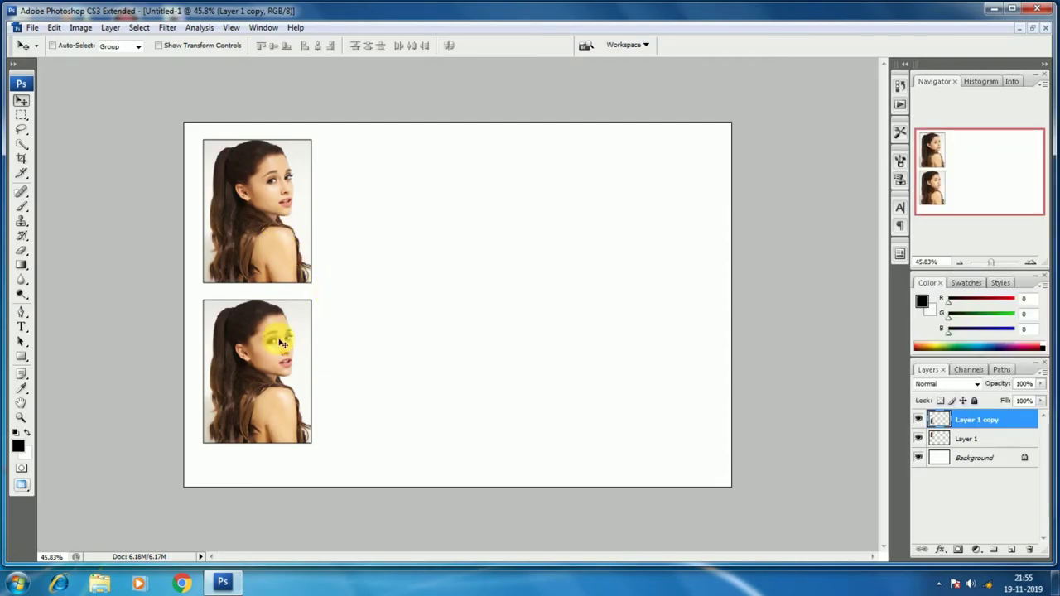
{"action": "left_click", "coordinate": [53, 45]}
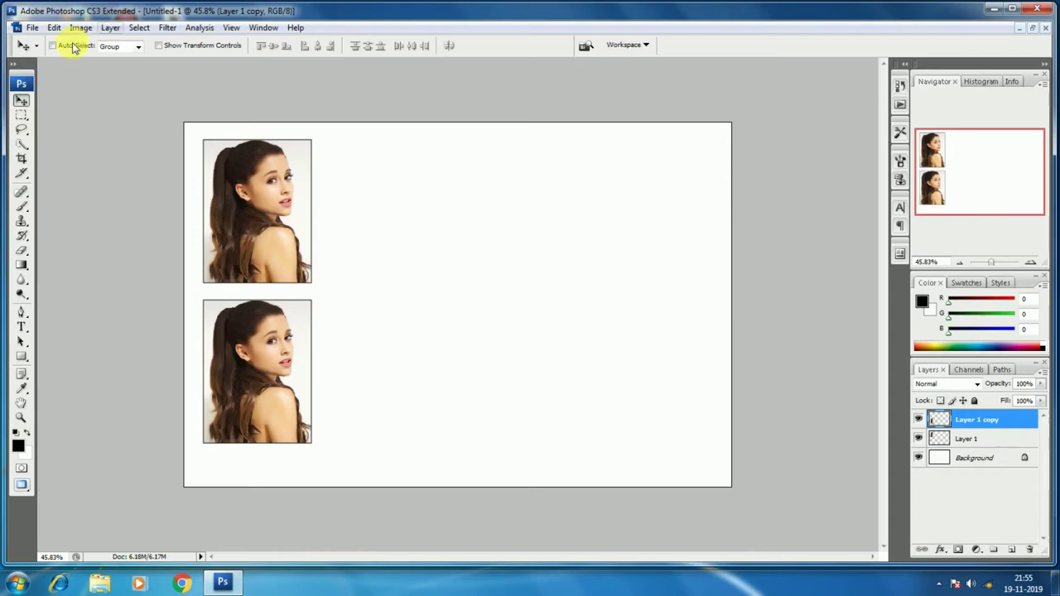
{"action": "left_click", "coordinate": [232, 199]}
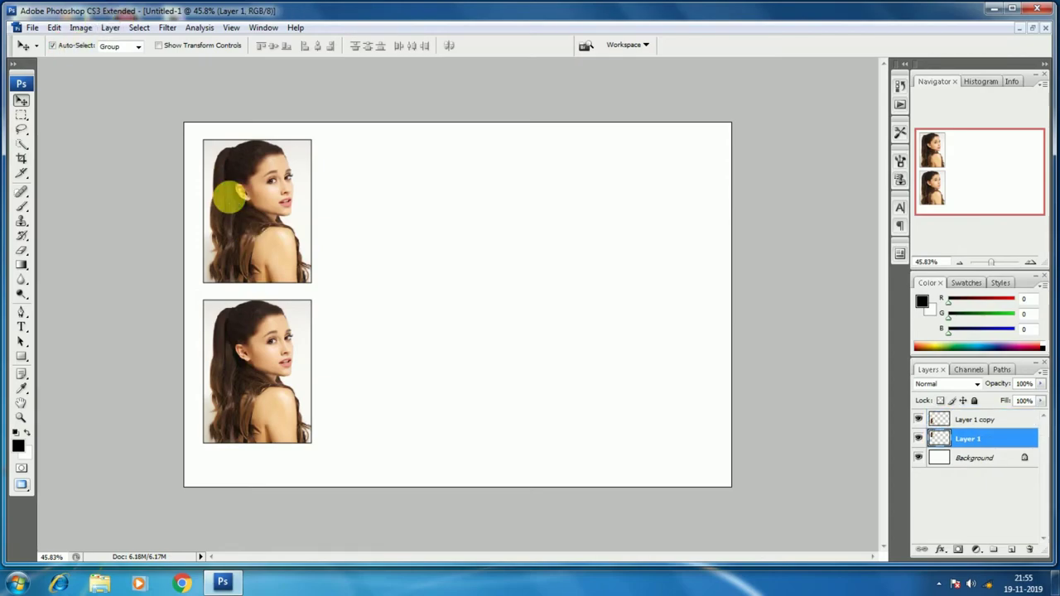
{"action": "right_click", "coordinate": [227, 198]}
{"action": "left_click", "coordinate": [248, 209]}
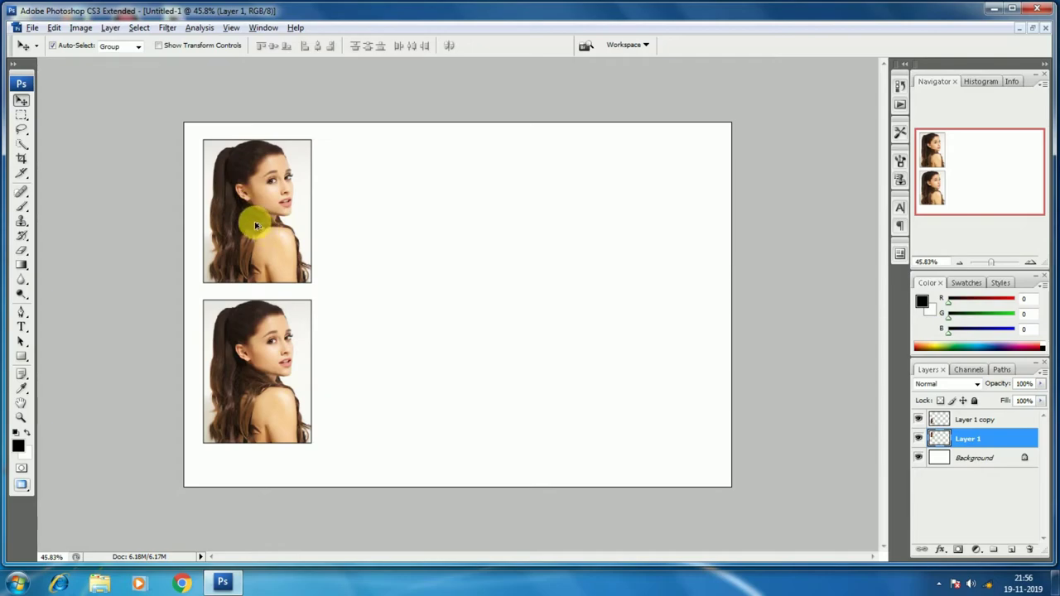
{"action": "left_click_drag", "start_coordinate": [260, 224], "coordinate": [386, 220]}
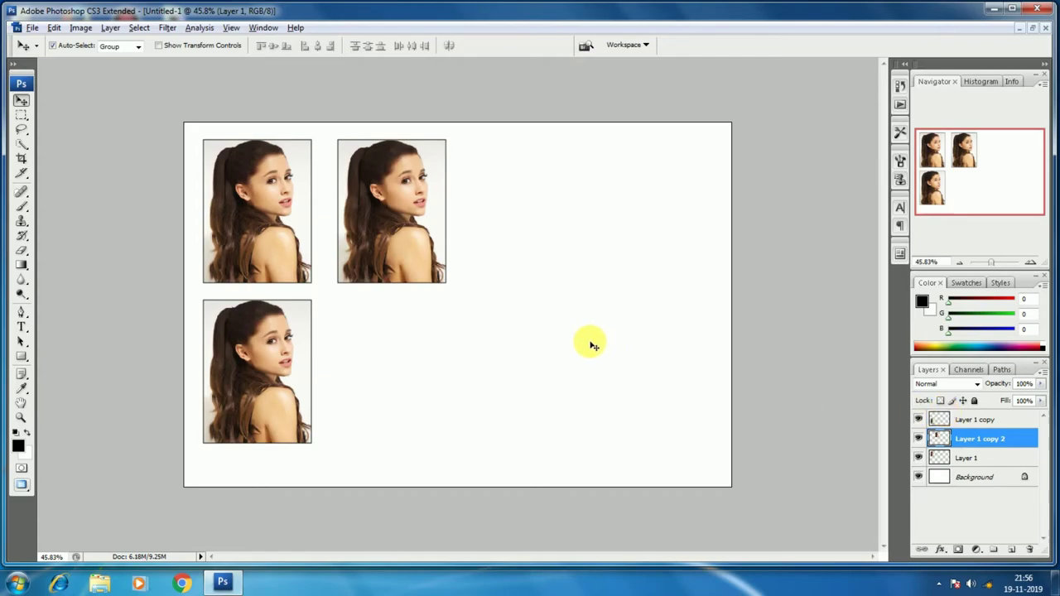
Step: Select Layer 1 copy 2, nudge it into line, and Alt-drag a copy below it
{"action": "left_click", "coordinate": [397, 230]}
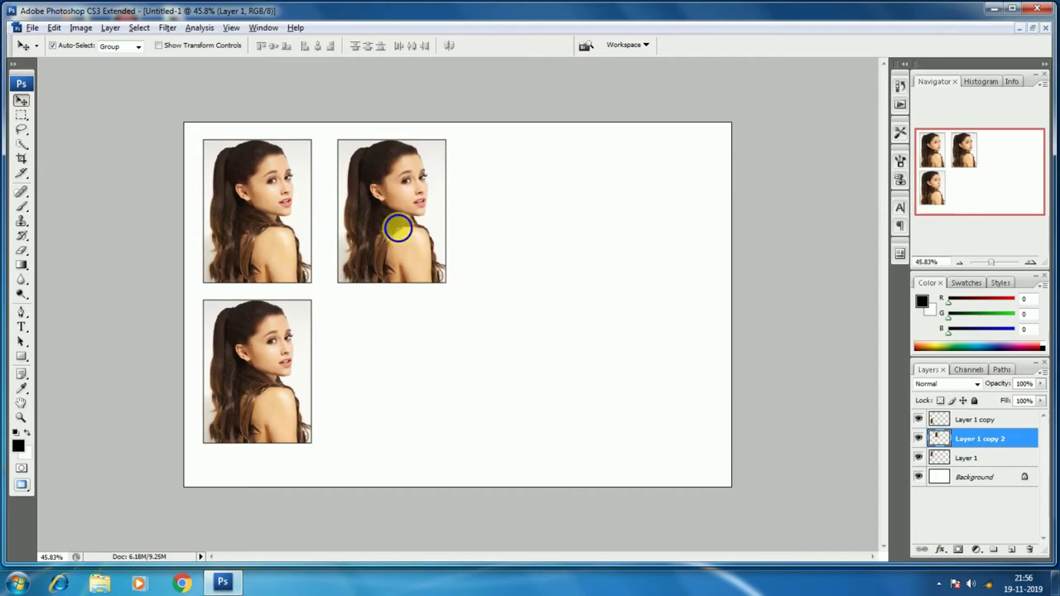
{"action": "right_click", "coordinate": [402, 232]}
{"action": "left_click", "coordinate": [412, 237]}
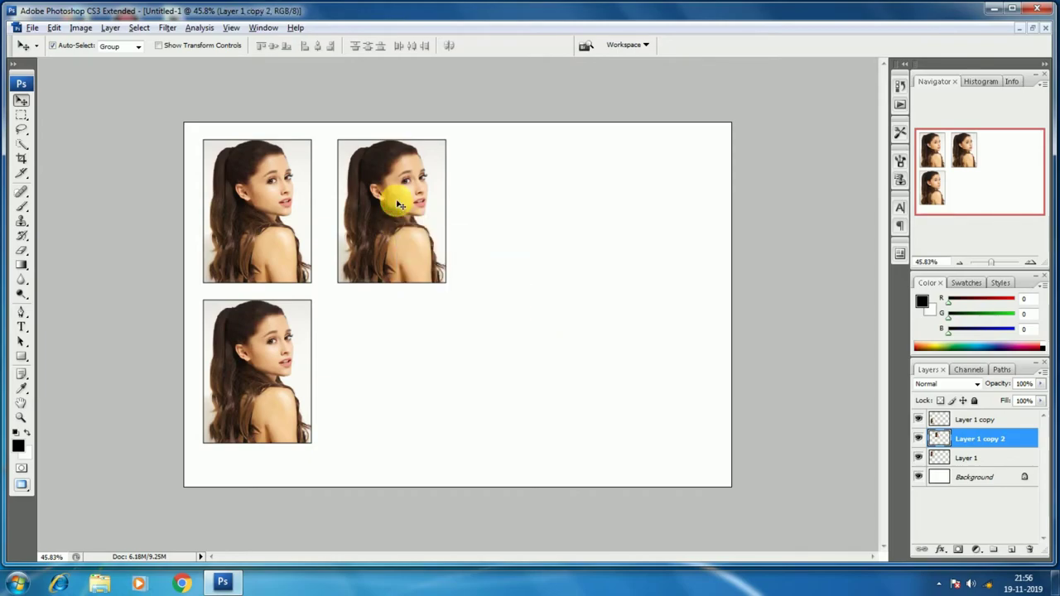
{"action": "left_click_drag", "start_coordinate": [397, 204], "coordinate": [392, 203]}
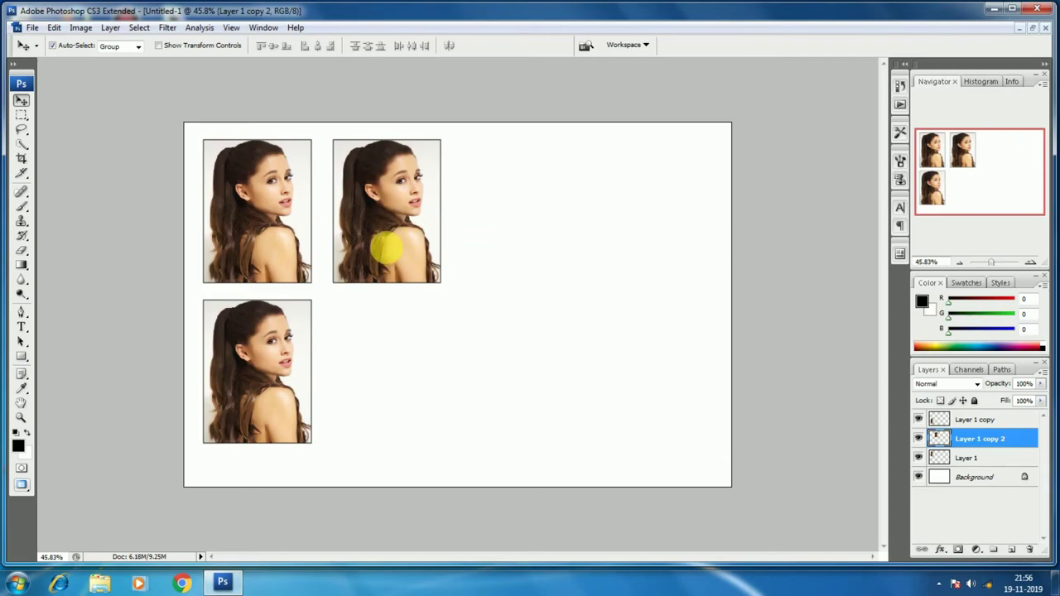
{"action": "left_click_drag", "start_coordinate": [385, 224], "coordinate": [389, 373]}
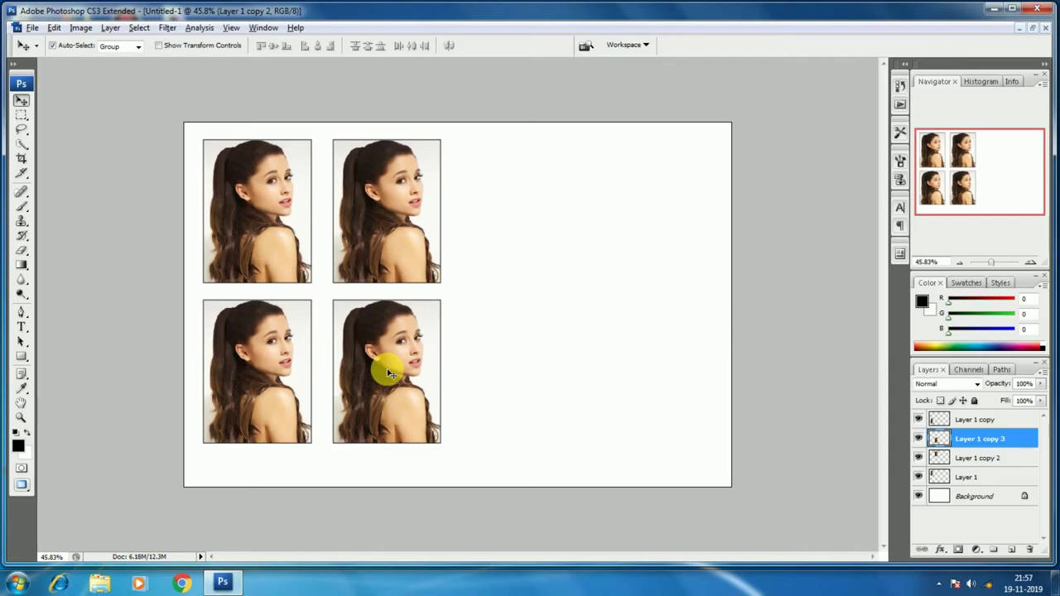
Step: Alt-drag photo copies into columns three and four of both rows (Layer 1 copies 4–7)
{"action": "right_click", "coordinate": [416, 256]}
{"action": "left_click", "coordinate": [422, 259]}
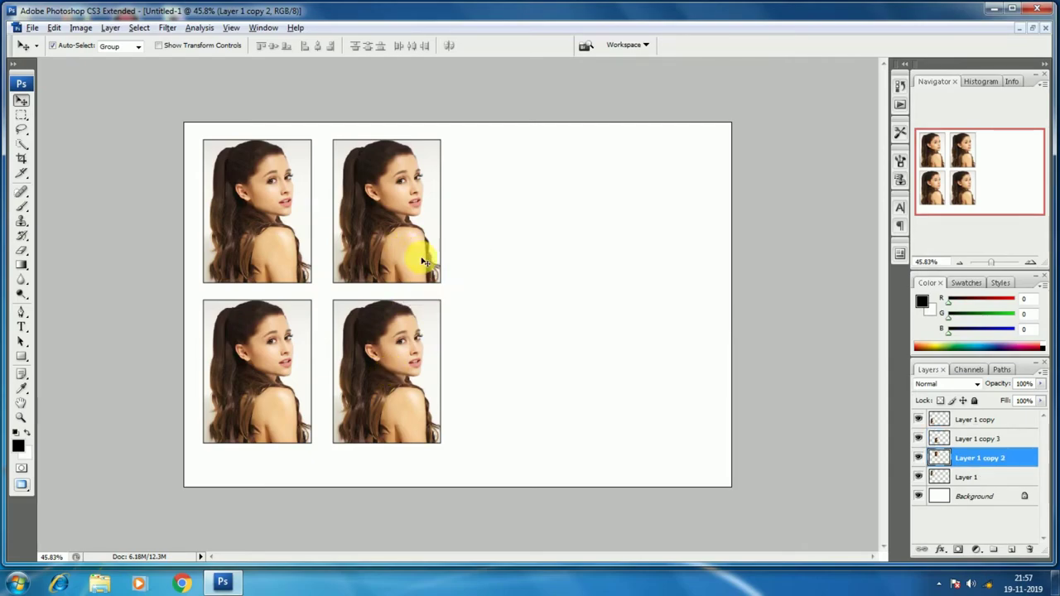
{"action": "left_click_drag", "start_coordinate": [389, 227], "coordinate": [637, 218]}
{"action": "right_click", "coordinate": [509, 240]}
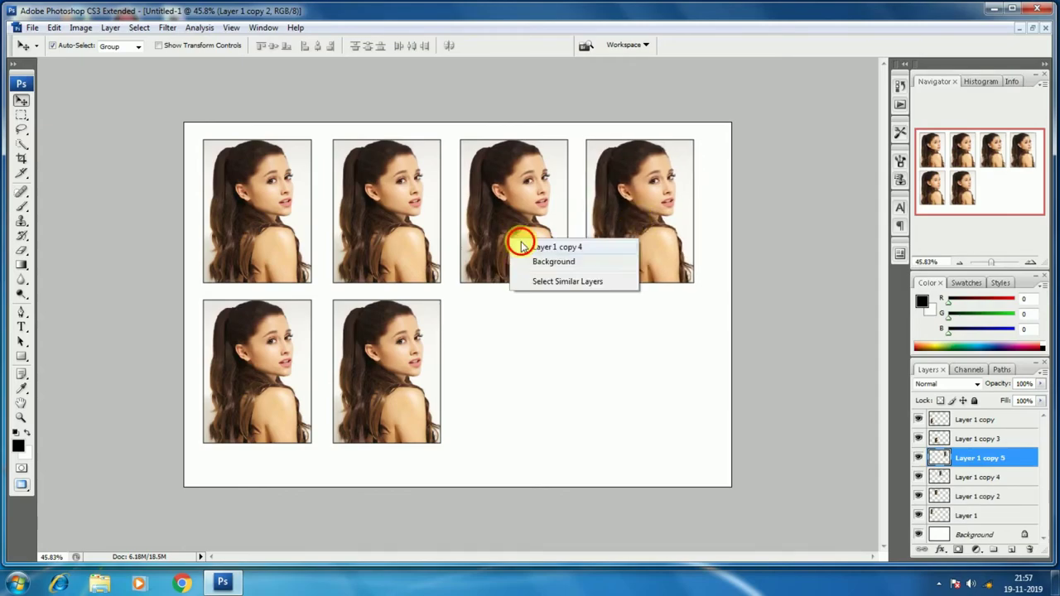
{"action": "left_click", "coordinate": [521, 241]}
{"action": "left_click_drag", "start_coordinate": [516, 218], "coordinate": [639, 365]}
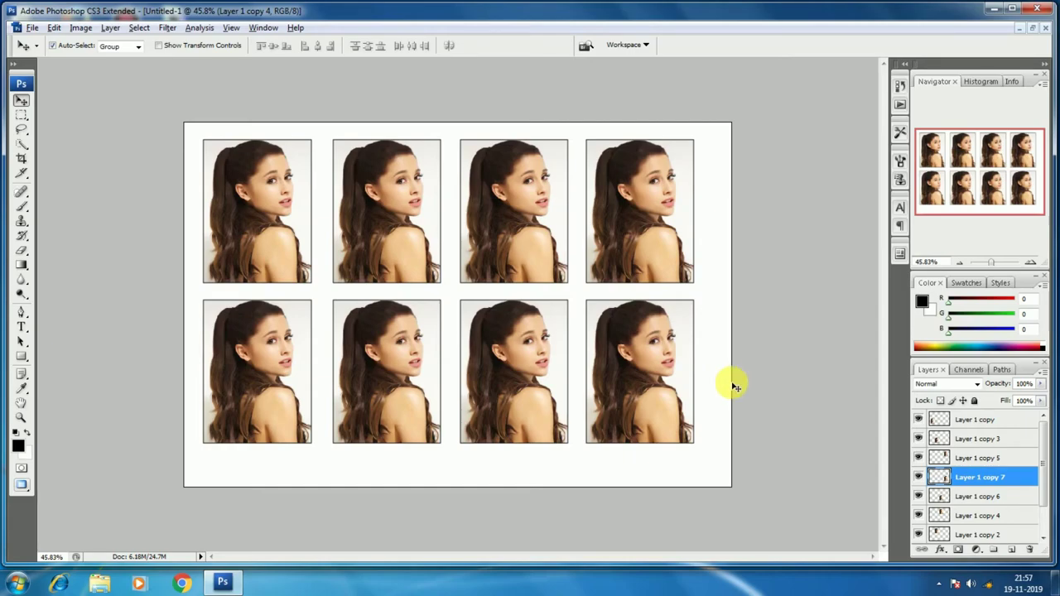
{"action": "left_click", "coordinate": [728, 389]}
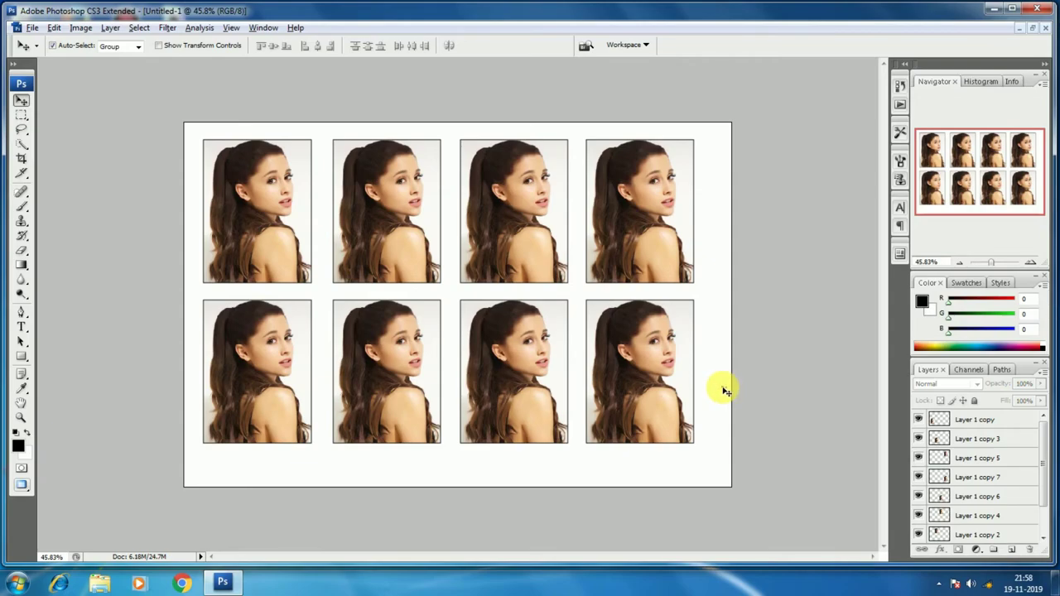
{"action": "left_click_drag", "start_coordinate": [726, 387], "coordinate": [192, 152]}
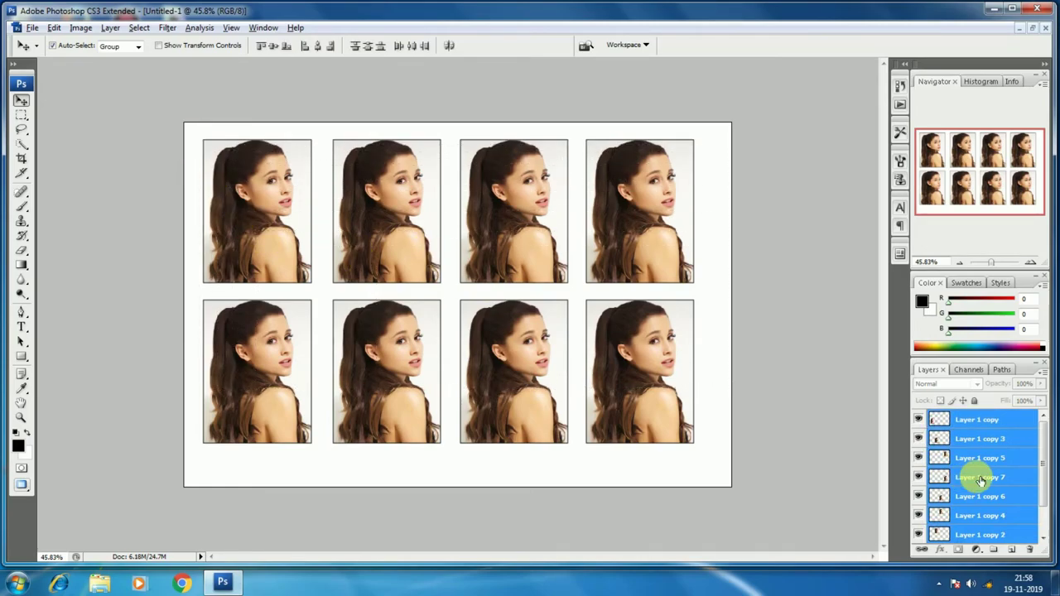
{"action": "scroll", "coordinate": [976, 478], "scroll_direction": "down", "scroll_amount": 1}
{"action": "scroll", "coordinate": [985, 477], "scroll_direction": "down", "scroll_amount": 1}
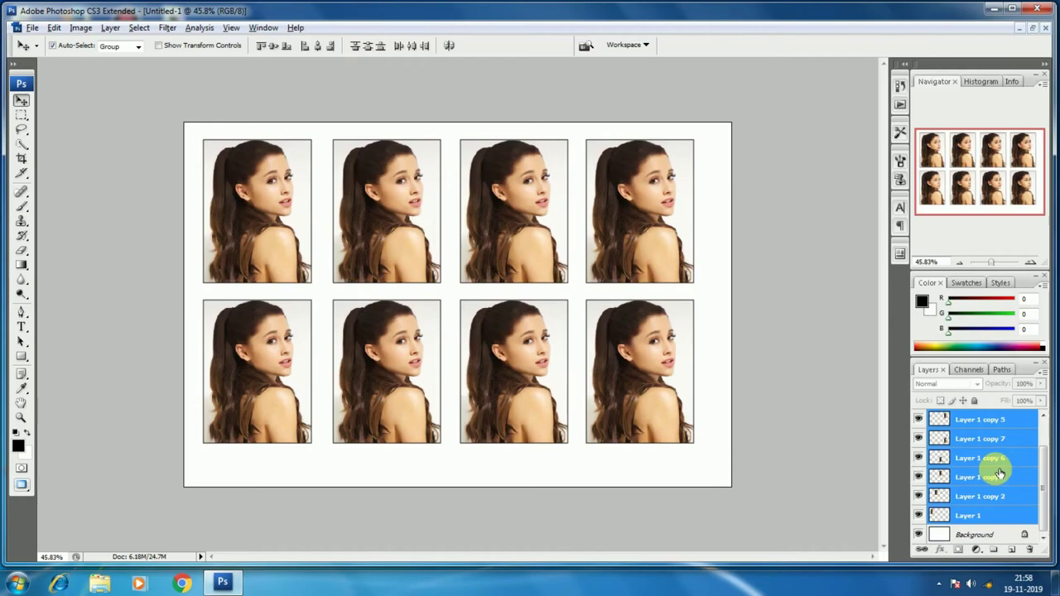
{"action": "left_click", "coordinate": [717, 474]}
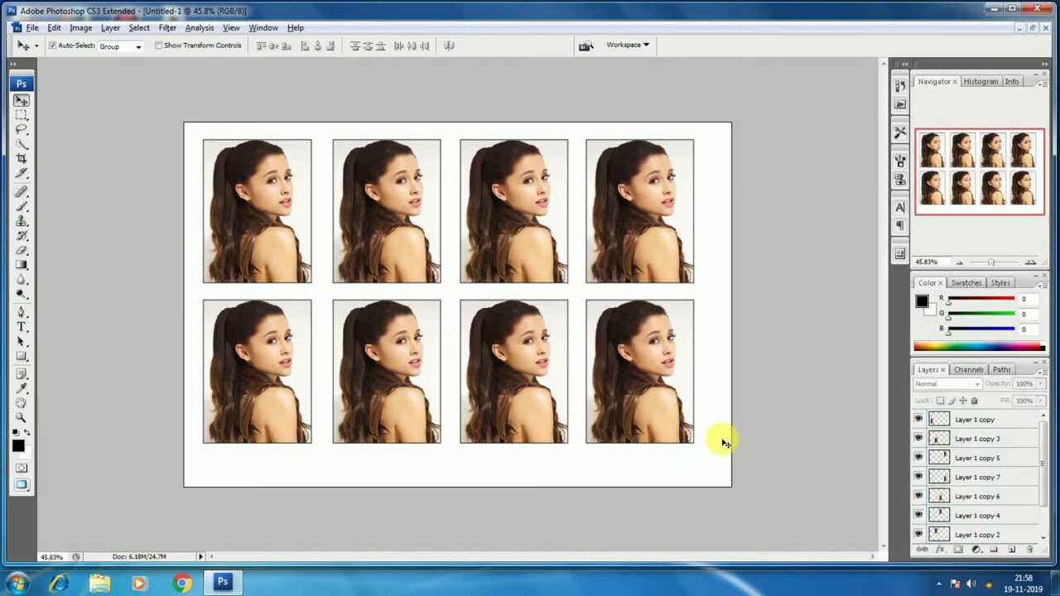
{"action": "left_click_drag", "start_coordinate": [723, 440], "coordinate": [199, 135]}
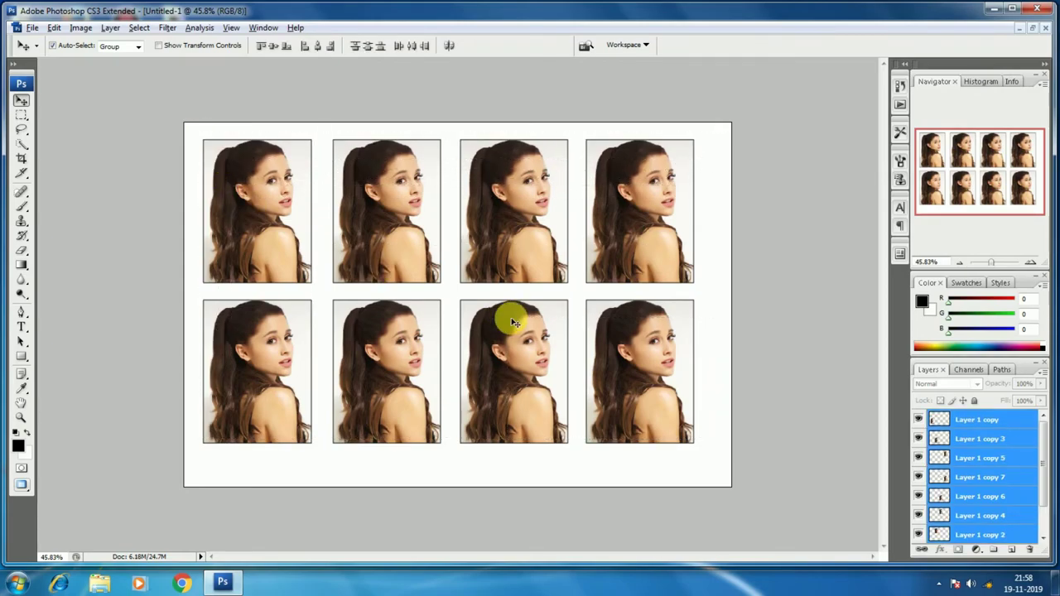
{"action": "left_click", "coordinate": [715, 416]}
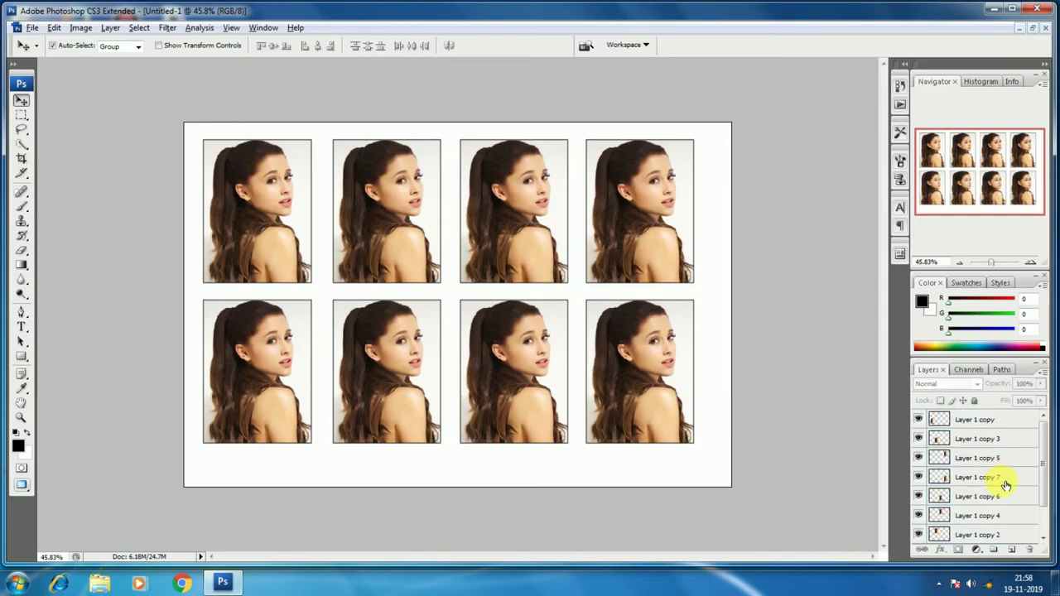
{"action": "scroll", "coordinate": [1004, 487], "scroll_direction": "down", "scroll_amount": 2}
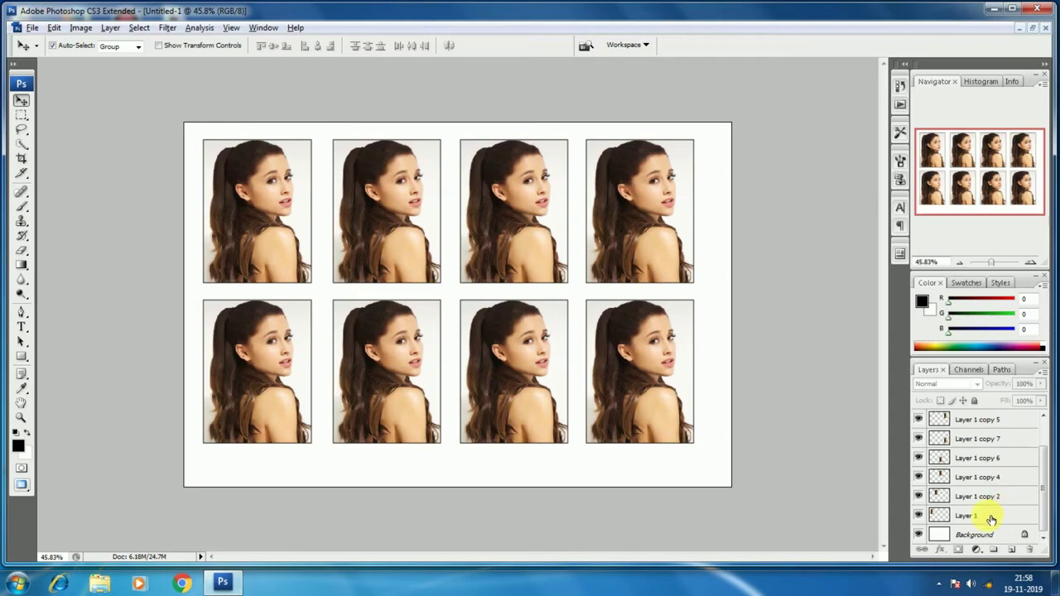
{"action": "left_click", "coordinate": [989, 515]}
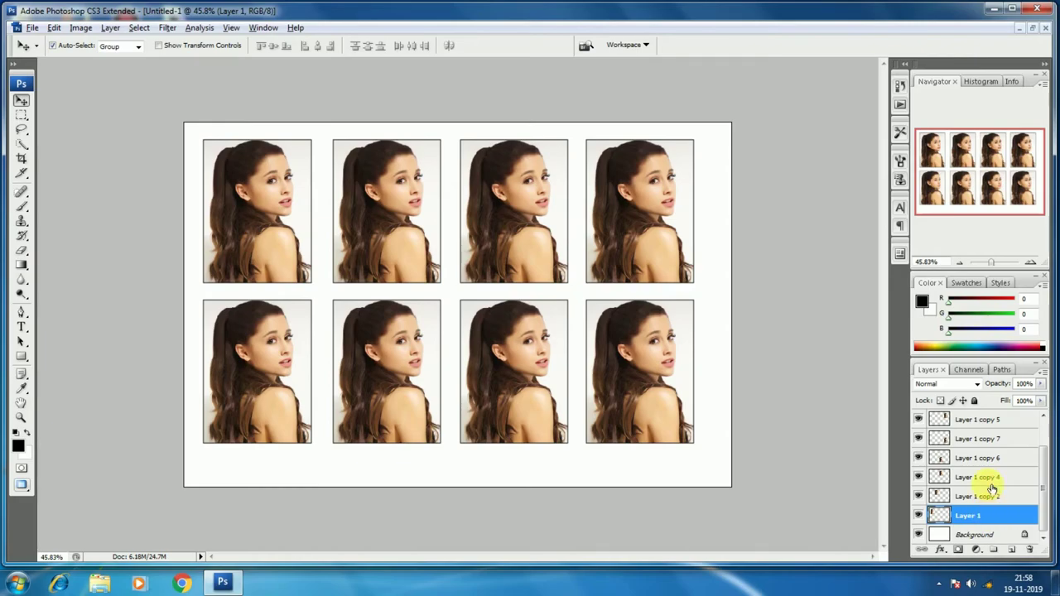
{"action": "scroll", "coordinate": [989, 460], "scroll_direction": "up", "scroll_amount": 3}
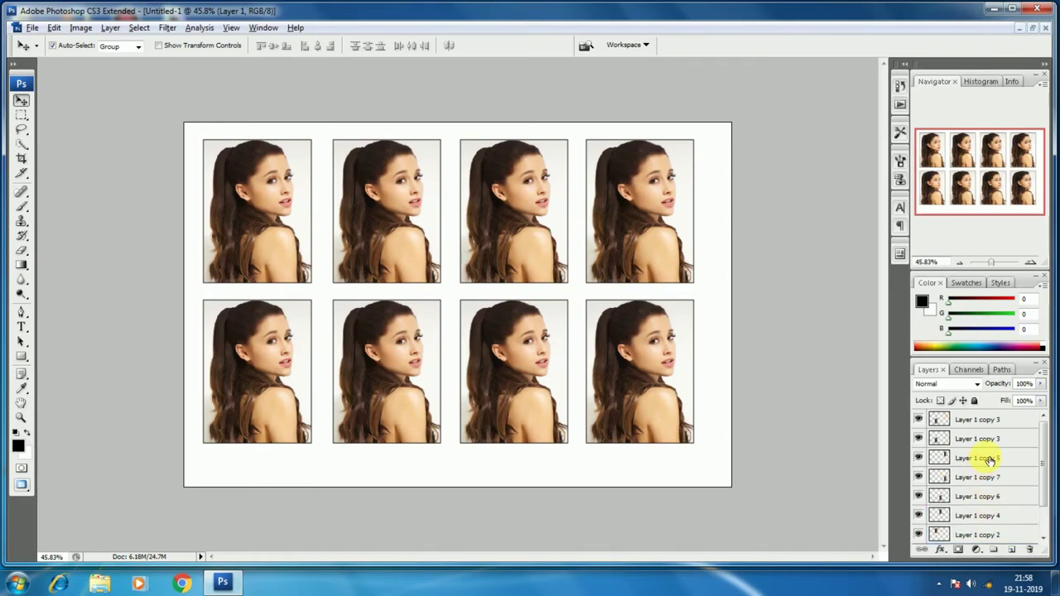
{"action": "left_click", "coordinate": [991, 421], "text": "ctrl"}
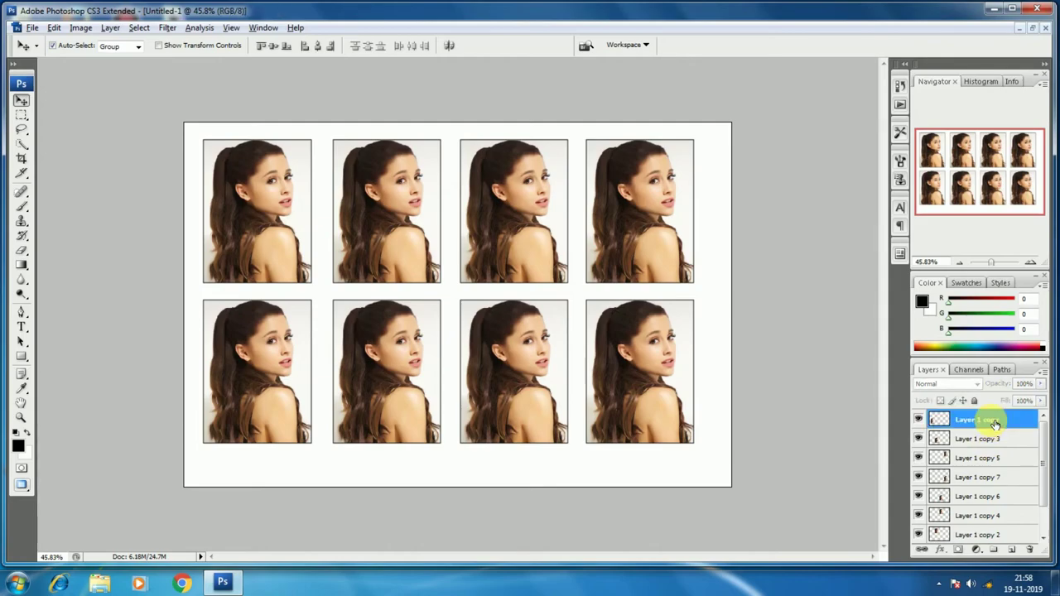
{"action": "scroll", "coordinate": [1005, 476], "scroll_direction": "down", "scroll_amount": 2}
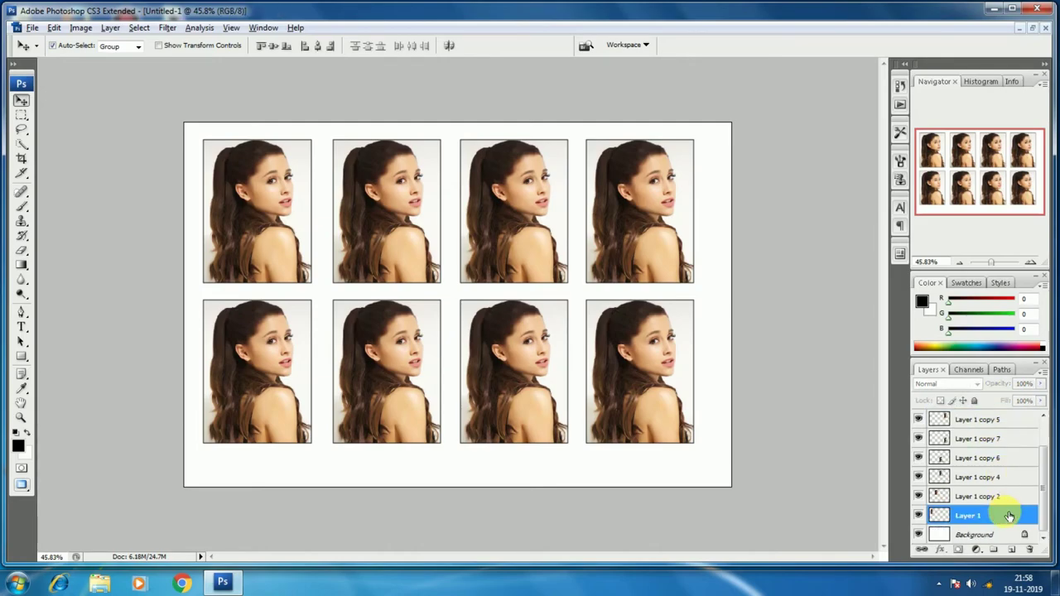
{"action": "left_click", "coordinate": [1009, 515]}
{"action": "scroll", "coordinate": [993, 460], "scroll_direction": "up", "scroll_amount": 2}
{"action": "left_click", "coordinate": [985, 420], "text": "ctrl"}
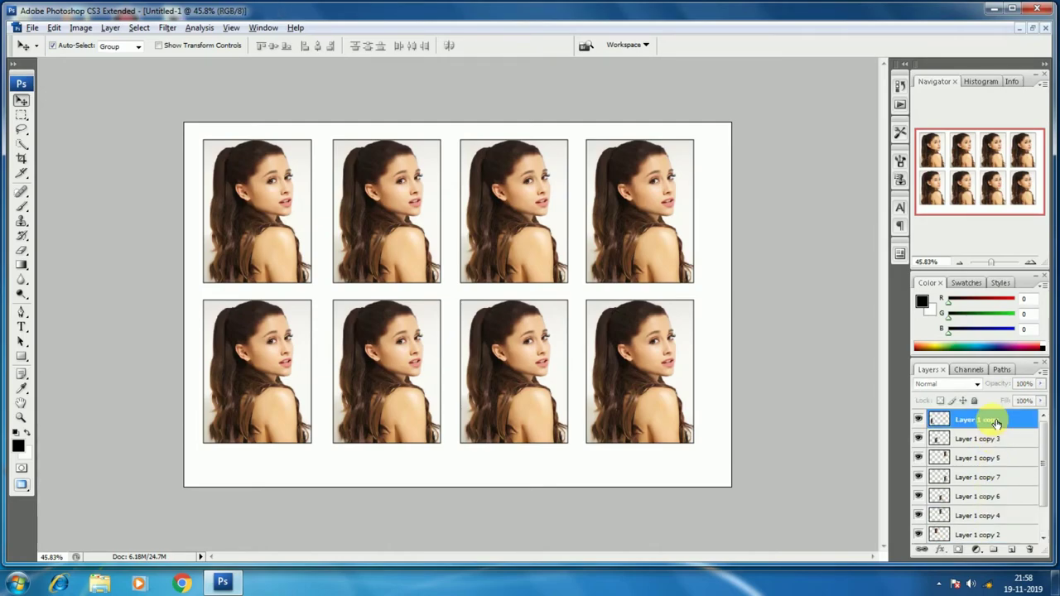
{"action": "scroll", "coordinate": [1000, 508], "scroll_direction": "down", "scroll_amount": 2}
{"action": "left_click", "coordinate": [1001, 520]}
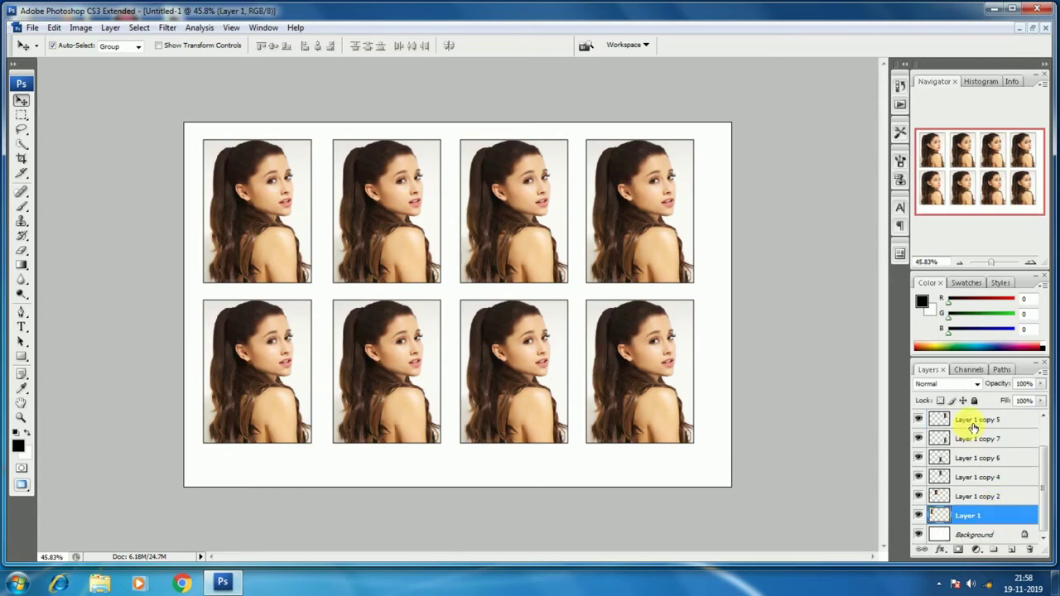
{"action": "scroll", "coordinate": [993, 472], "scroll_direction": "up", "scroll_amount": 2}
{"action": "left_click", "coordinate": [988, 427], "text": "shift"}
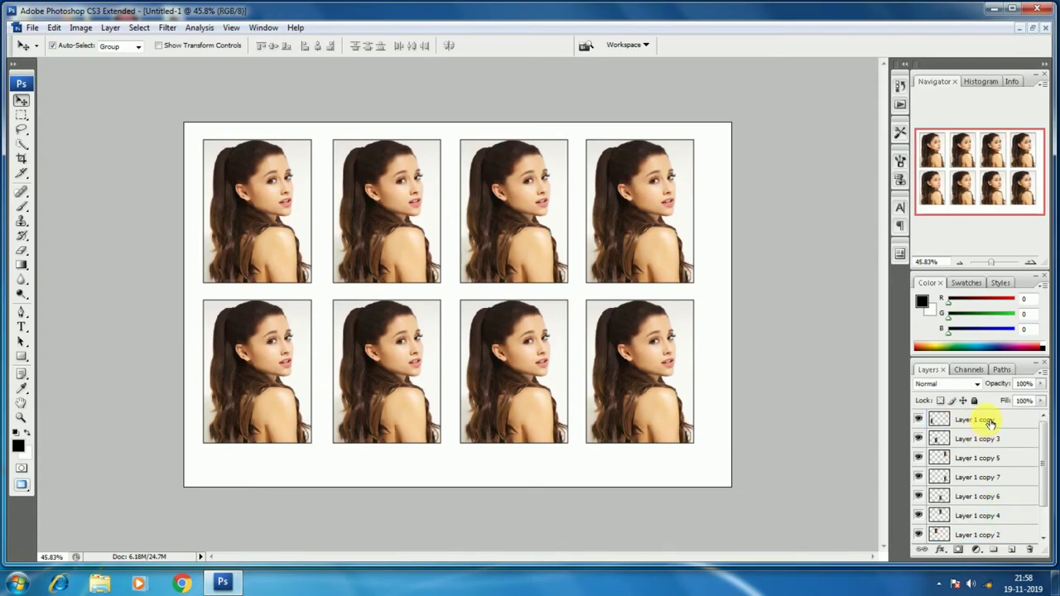
{"action": "scroll", "coordinate": [1005, 464], "scroll_direction": "down", "scroll_amount": 2}
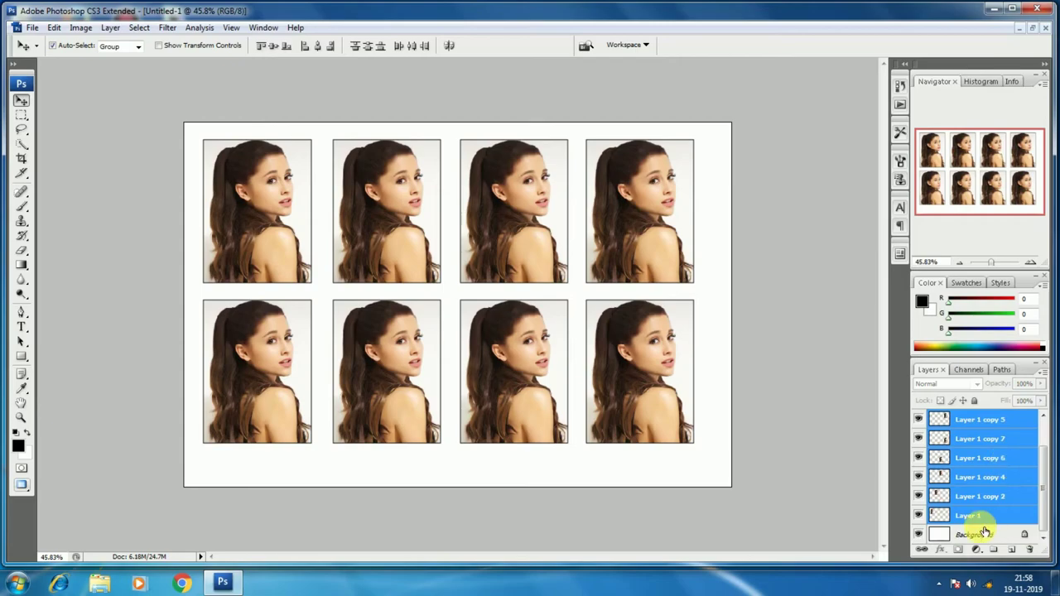
{"action": "left_click", "coordinate": [1008, 516]}
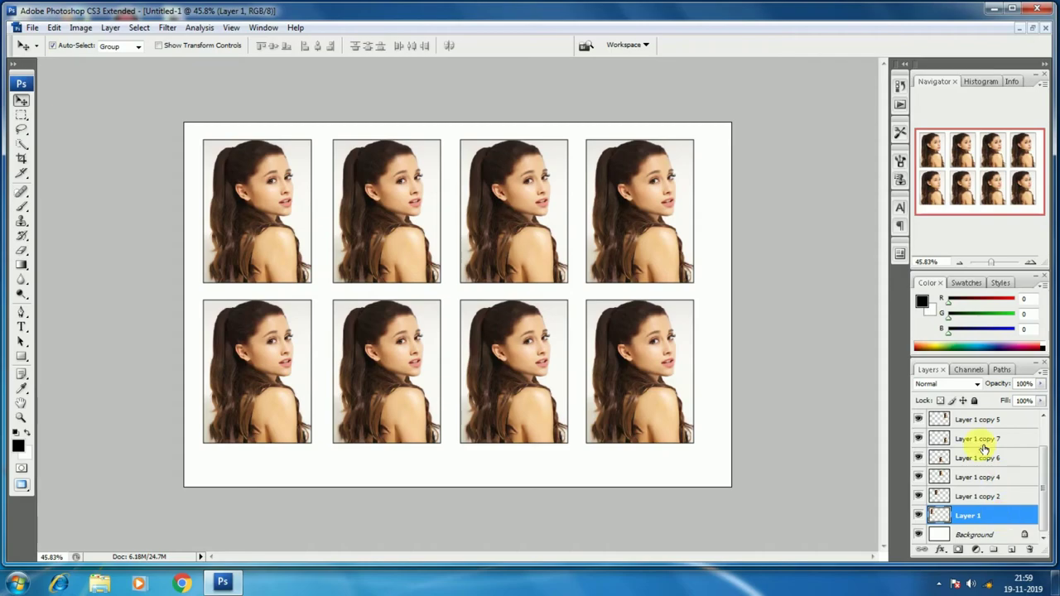
{"action": "scroll", "coordinate": [992, 427], "scroll_direction": "up", "scroll_amount": 2}
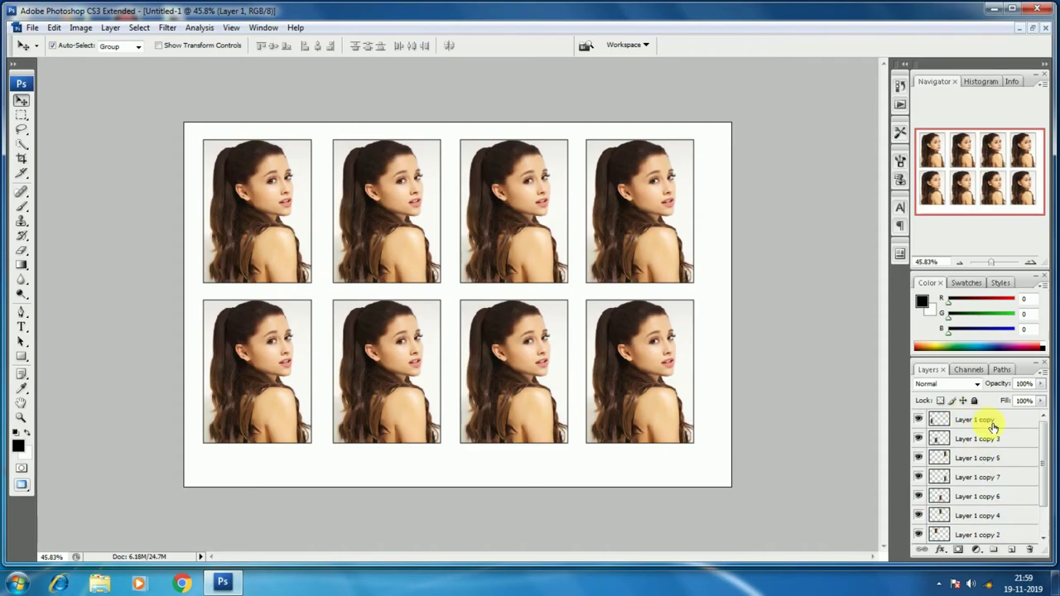
Step: Select all eight photo layers and nudge the grid five steps down and two steps right
{"action": "left_click", "coordinate": [993, 424], "text": "shift"}
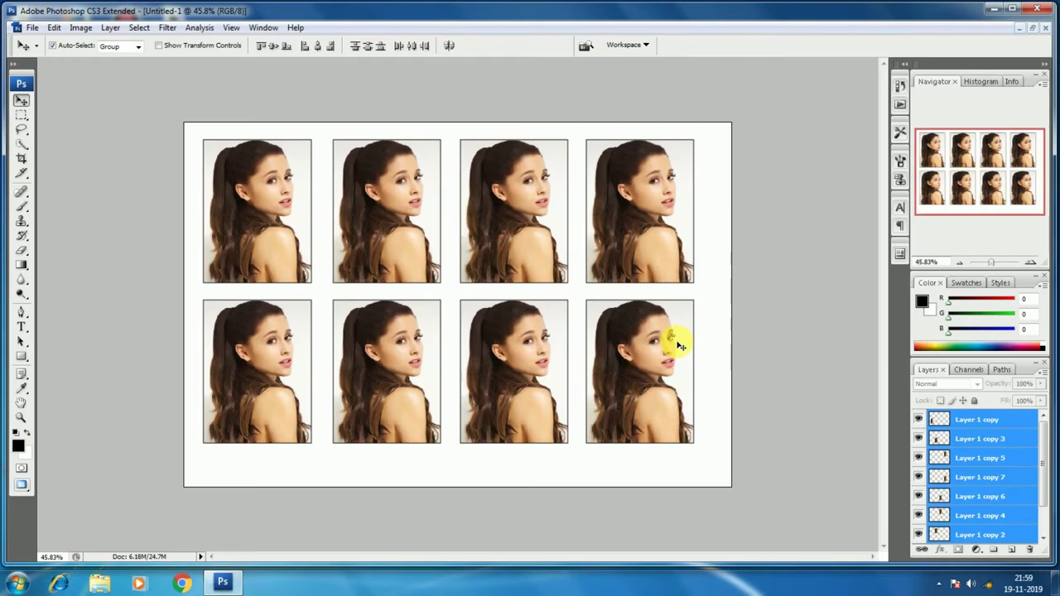
{"action": "key", "text": "Down"}
{"action": "key", "text": "Down"}
{"action": "key", "text": "Down"}
{"action": "key", "text": "Down"}
{"action": "key", "text": "Down"}
{"action": "key", "text": "Down"}
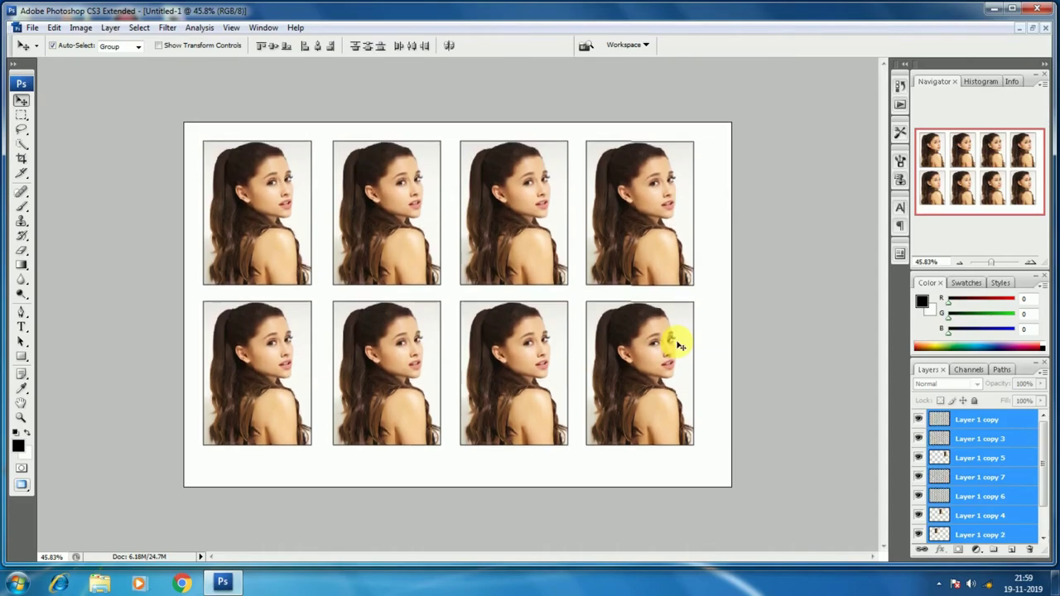
{"action": "key", "text": "Down"}
{"action": "key", "text": "Down"}
{"action": "key", "text": "Down"}
{"action": "key", "text": "Down"}
{"action": "key", "text": "Down"}
{"action": "key", "text": "Down"}
{"action": "key", "text": "Down"}
{"action": "key", "text": "Down"}
{"action": "key", "text": "Down"}
{"action": "key", "text": "Down"}
{"action": "key", "text": "Down"}
{"action": "key", "text": "Down"}
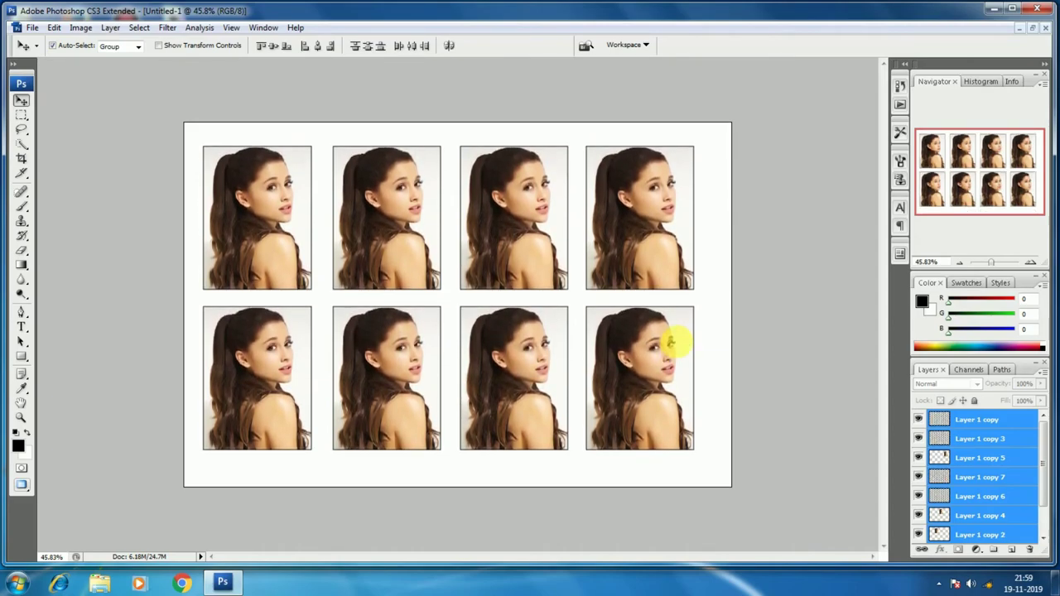
{"action": "key", "text": "Down"}
{"action": "key", "text": "Down"}
{"action": "key", "text": "Down"}
{"action": "key", "text": "Down"}
{"action": "key", "text": "Down"}
{"action": "key", "text": "Down"}
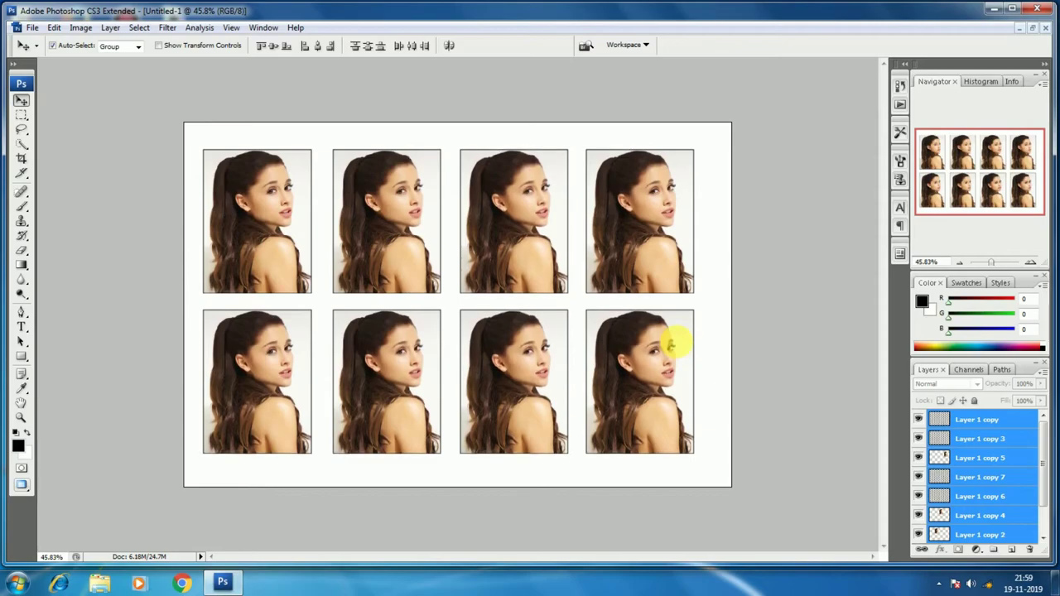
{"action": "key", "text": "Down"}
{"action": "key", "text": "Down"}
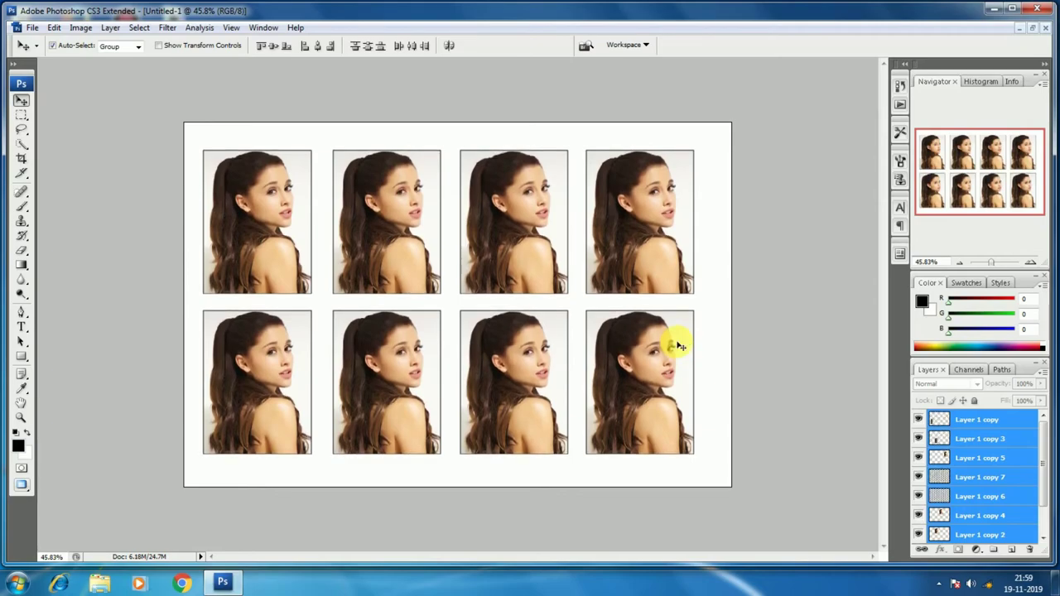
{"action": "key", "text": "Right"}
{"action": "key", "text": "Right"}
{"action": "key", "text": "Right"}
{"action": "key", "text": "Right"}
{"action": "key", "text": "Right"}
{"action": "key", "text": "Right"}
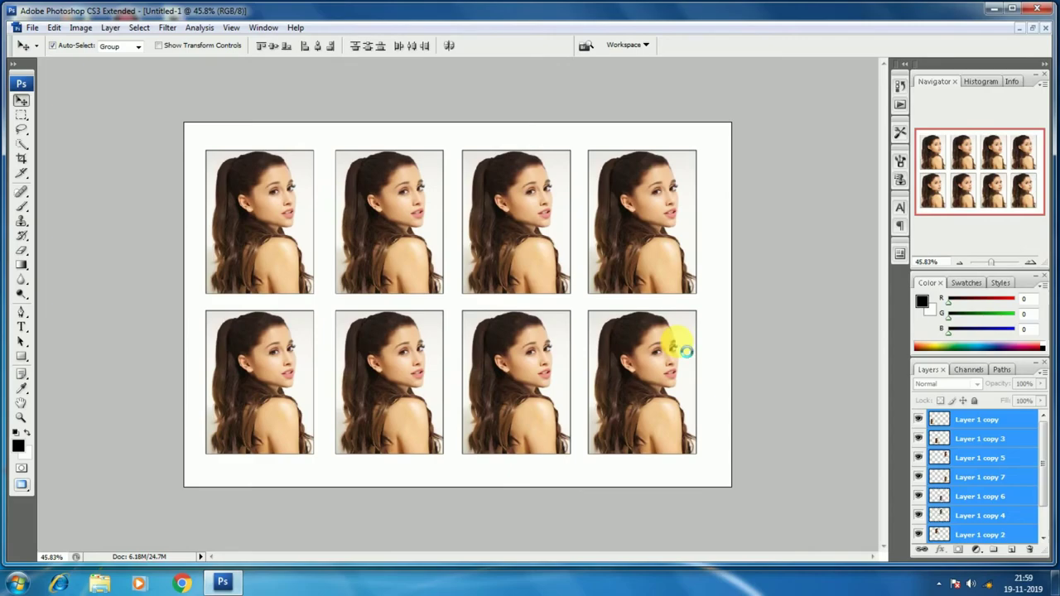
{"action": "key", "text": "Right"}
{"action": "key", "text": "Down"}
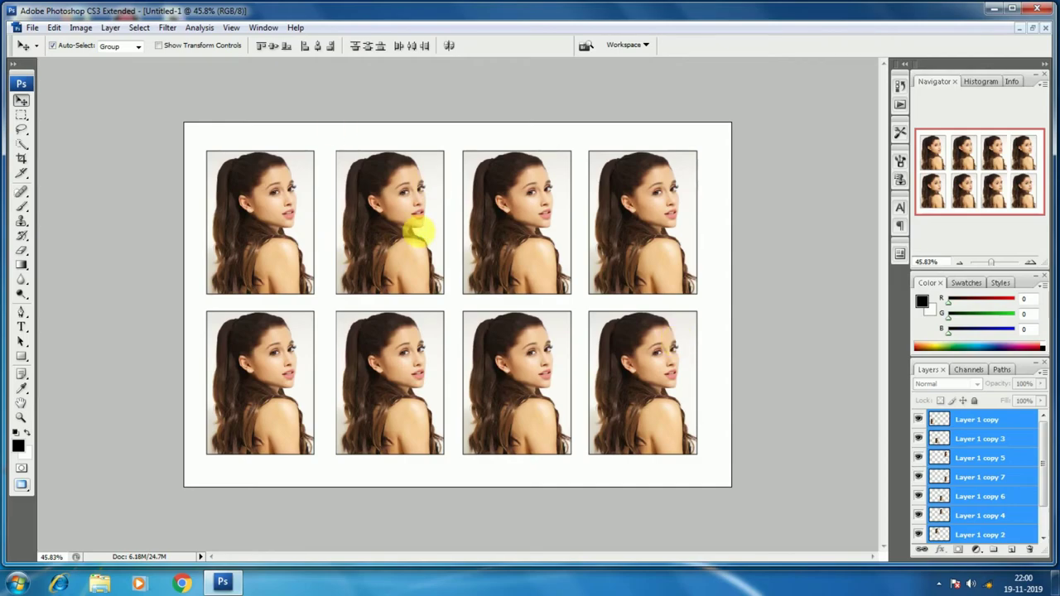
Step: Open the Print dialog, cancel it, then open the File menu again
{"action": "key", "text": "ctrl+p"}
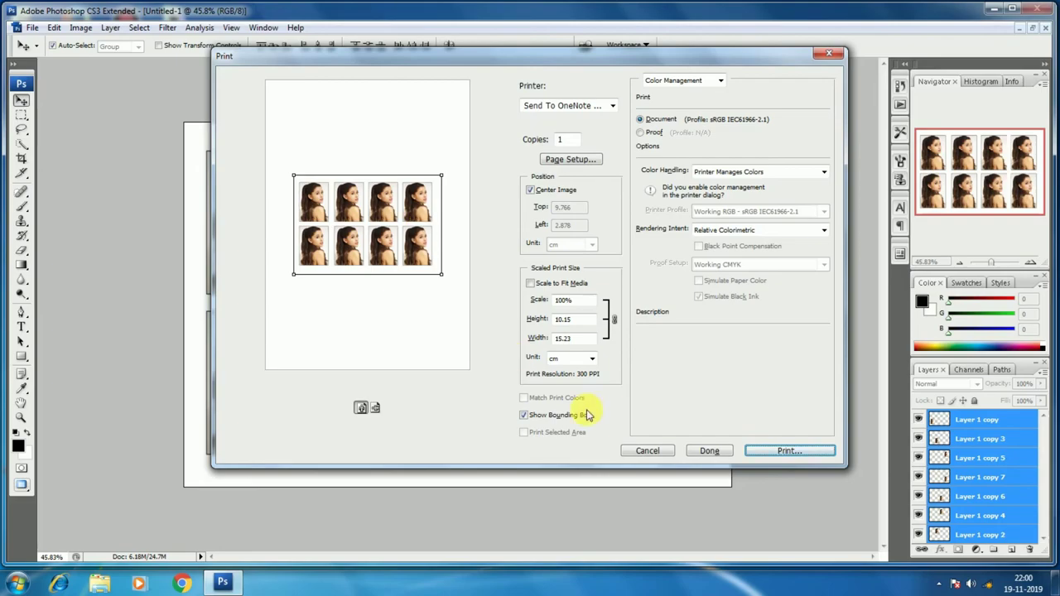
{"action": "left_click", "coordinate": [649, 450]}
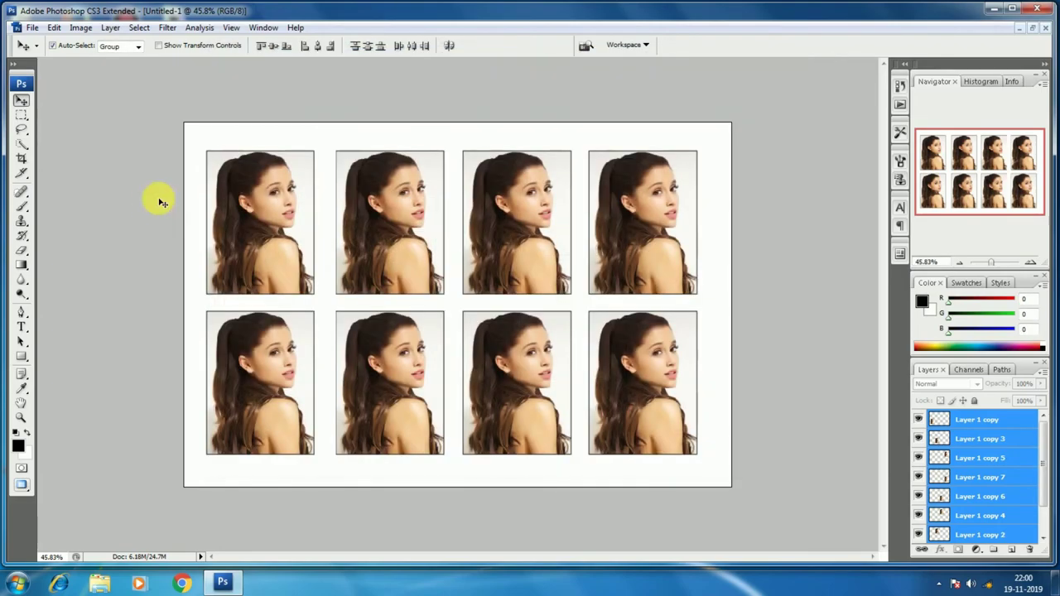
{"action": "left_click", "coordinate": [30, 28]}
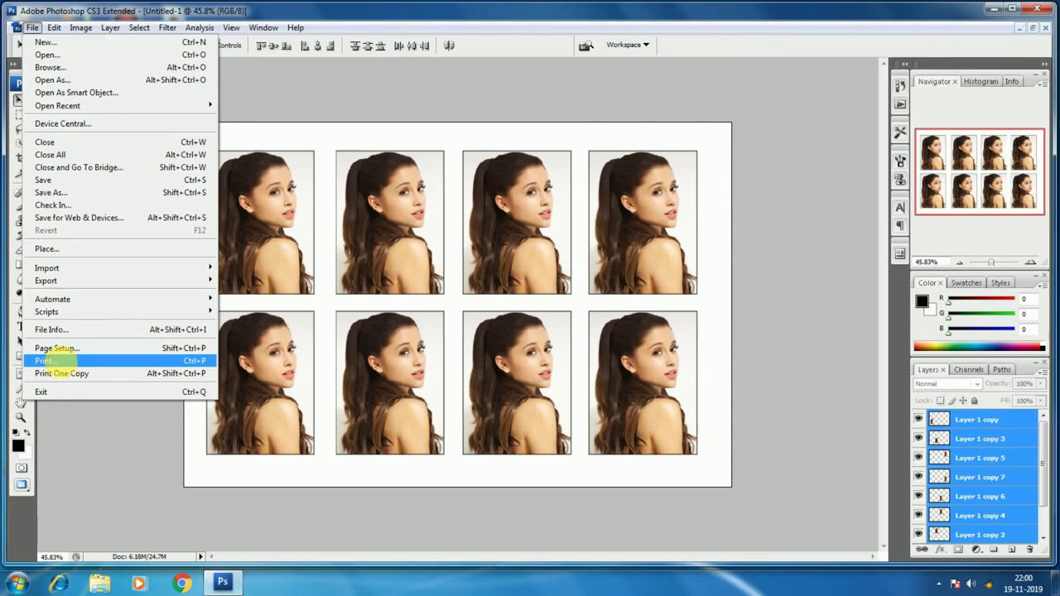
Step: Open Print with Send To OneNote 2007 kept as the printer and bring up its page properties
{"action": "left_click", "coordinate": [60, 362]}
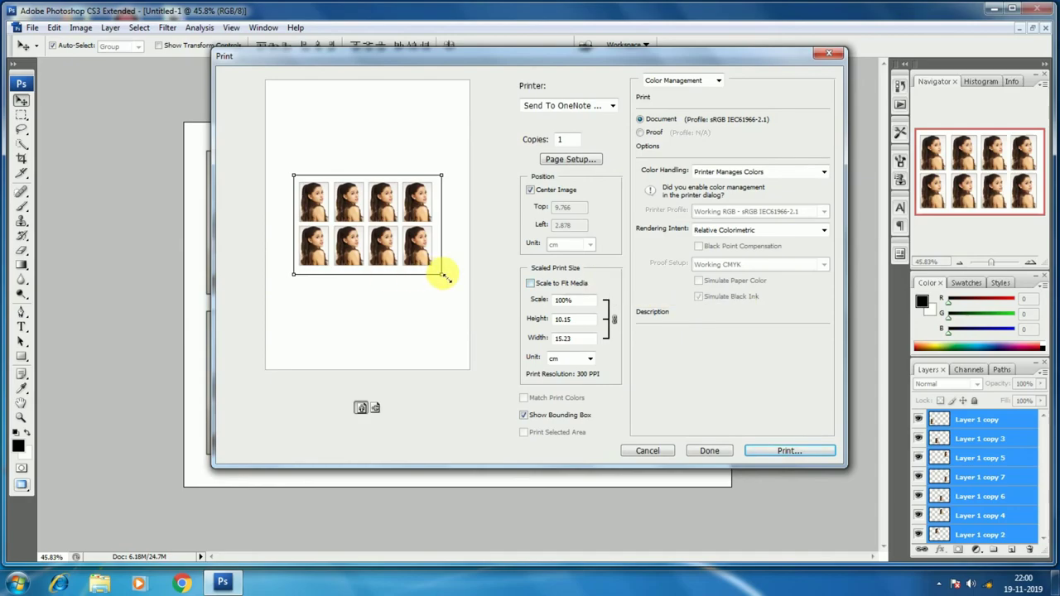
{"action": "left_click", "coordinate": [613, 108]}
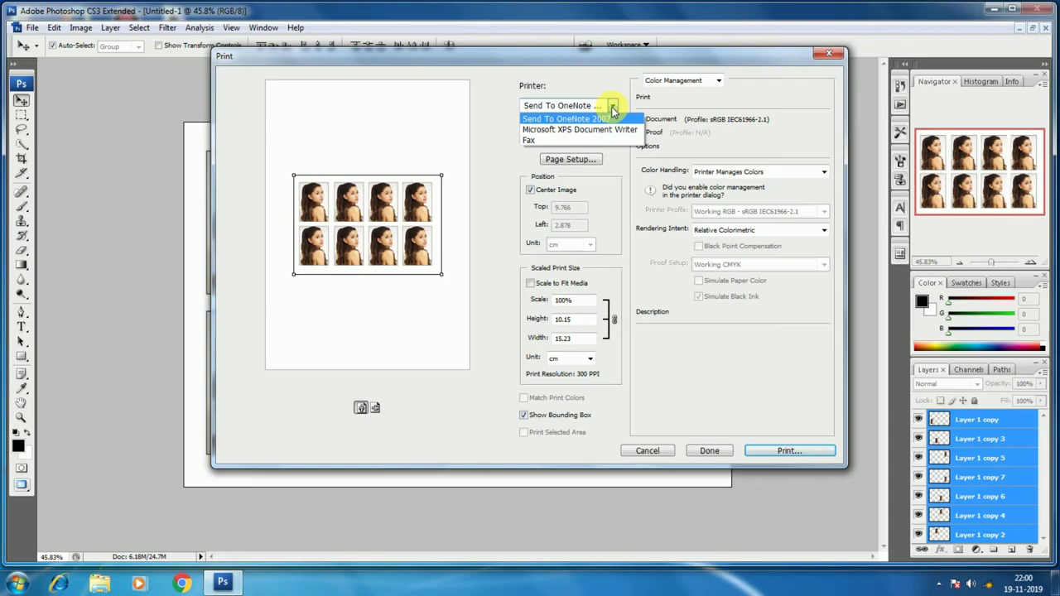
{"action": "left_click", "coordinate": [613, 111]}
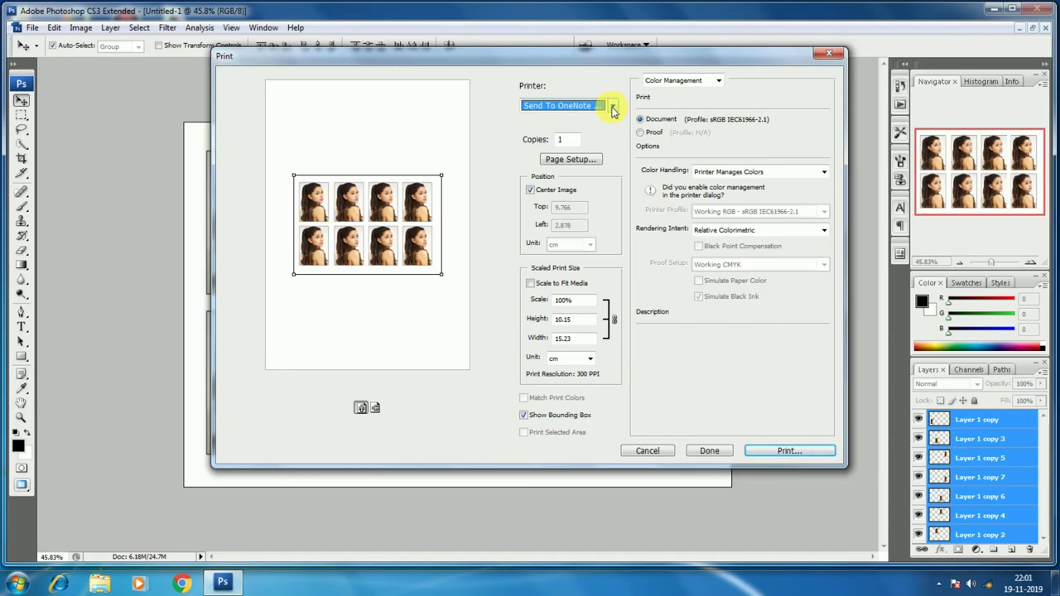
{"action": "left_click", "coordinate": [613, 108]}
{"action": "left_click", "coordinate": [613, 108]}
{"action": "left_click", "coordinate": [612, 108]}
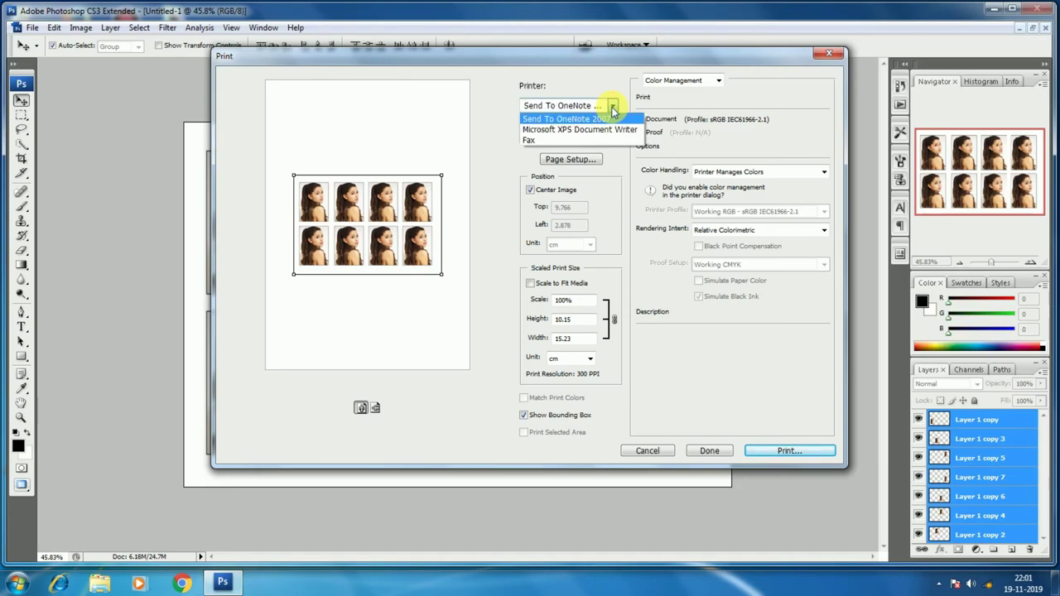
{"action": "left_click", "coordinate": [612, 108]}
{"action": "left_click", "coordinate": [612, 107]}
{"action": "left_click", "coordinate": [613, 110]}
{"action": "left_click", "coordinate": [613, 111]}
{"action": "left_click", "coordinate": [612, 110]}
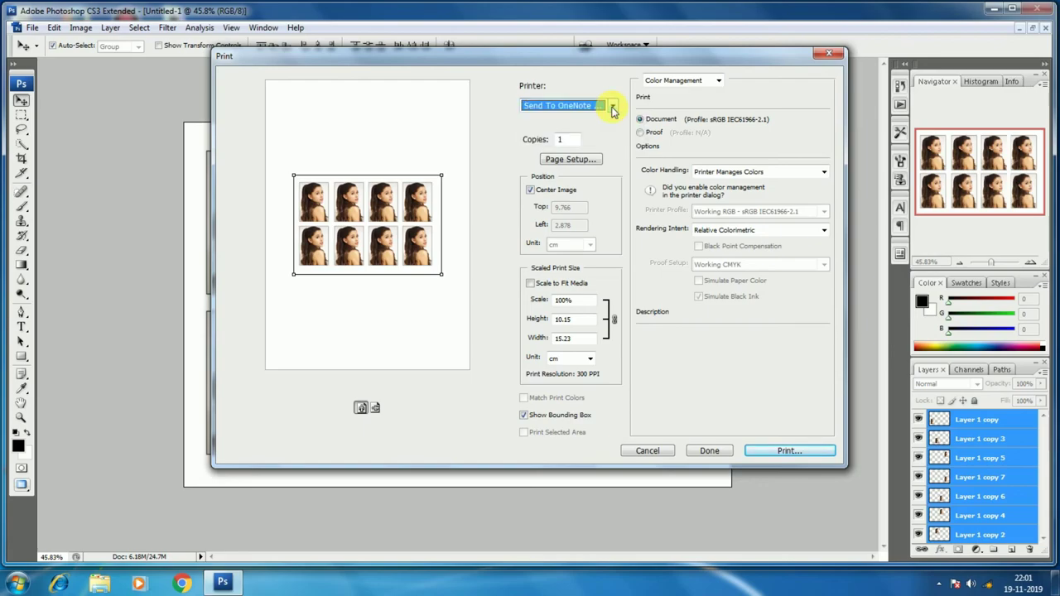
{"action": "left_click", "coordinate": [584, 160]}
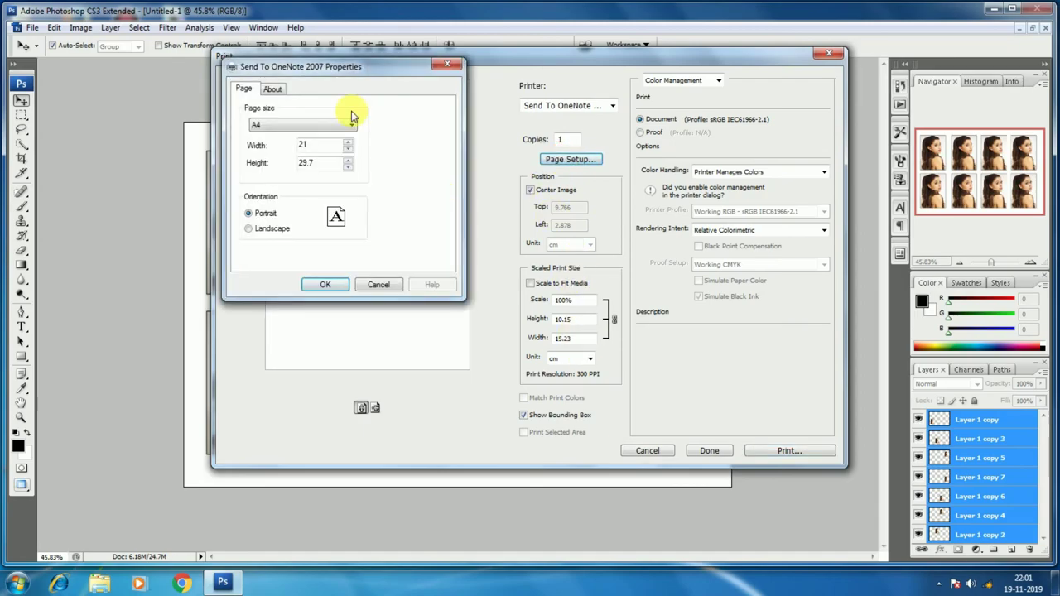
Step: Confirm the OneNote page size stays A4 portrait, accepting the page properties twice
{"action": "left_click_drag", "start_coordinate": [366, 73], "coordinate": [498, 82]}
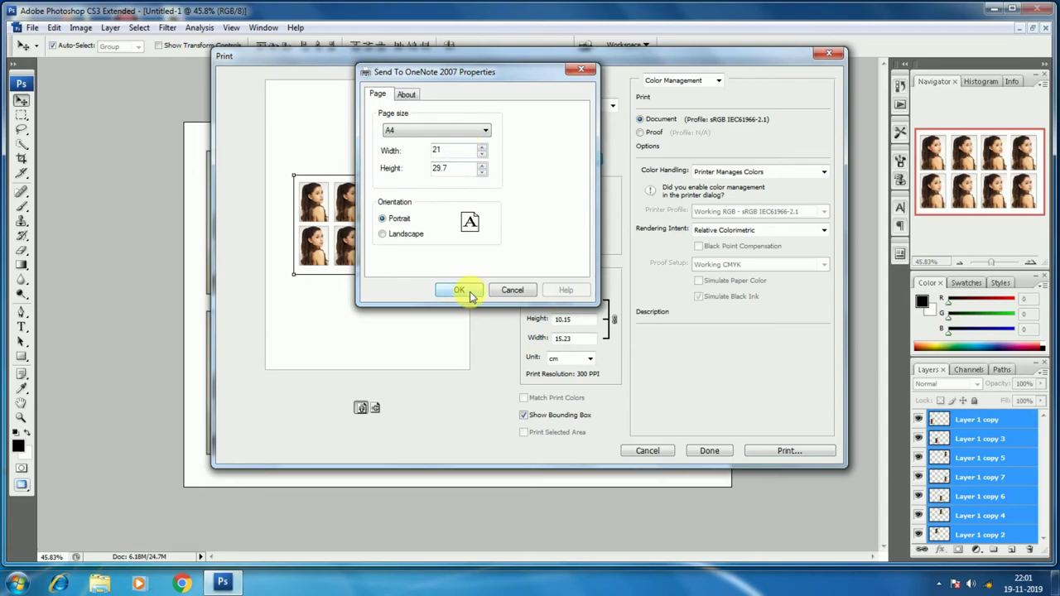
{"action": "left_click", "coordinate": [472, 136]}
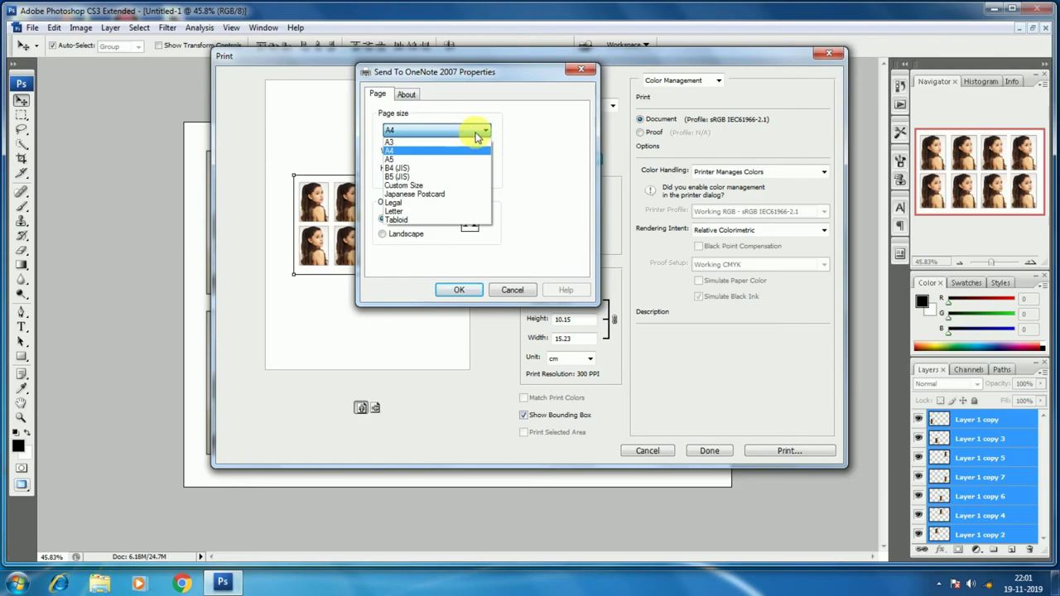
{"action": "left_click", "coordinate": [477, 135]}
{"action": "left_click", "coordinate": [503, 290]}
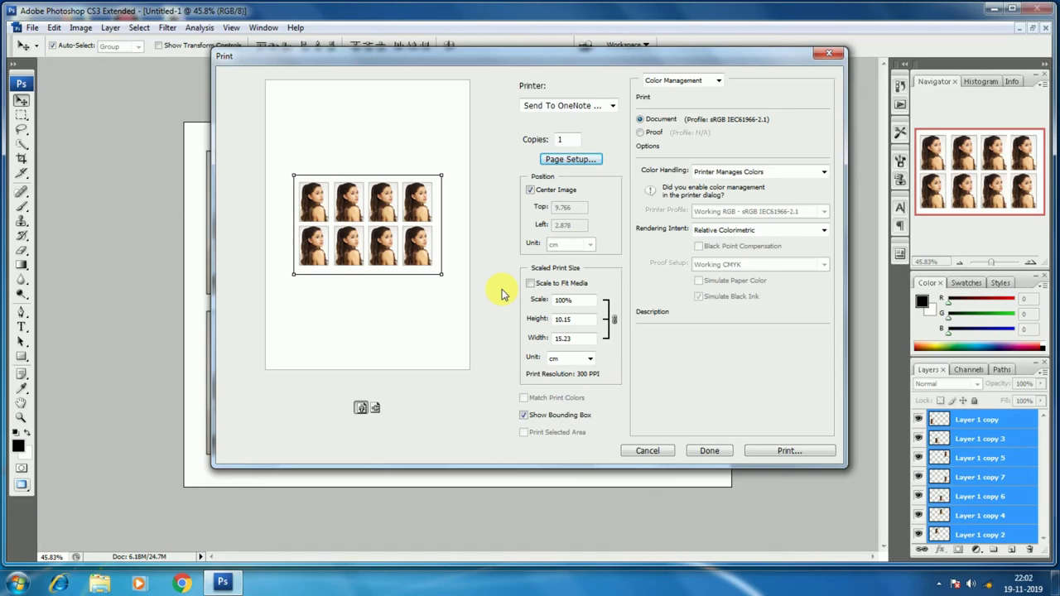
{"action": "left_click", "coordinate": [588, 159]}
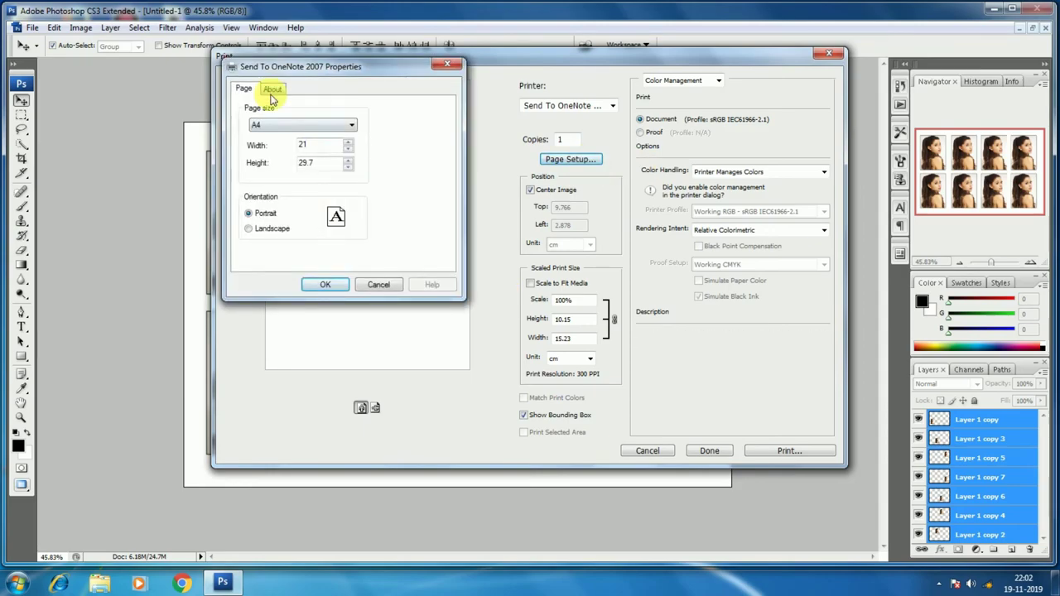
{"action": "left_click", "coordinate": [336, 290]}
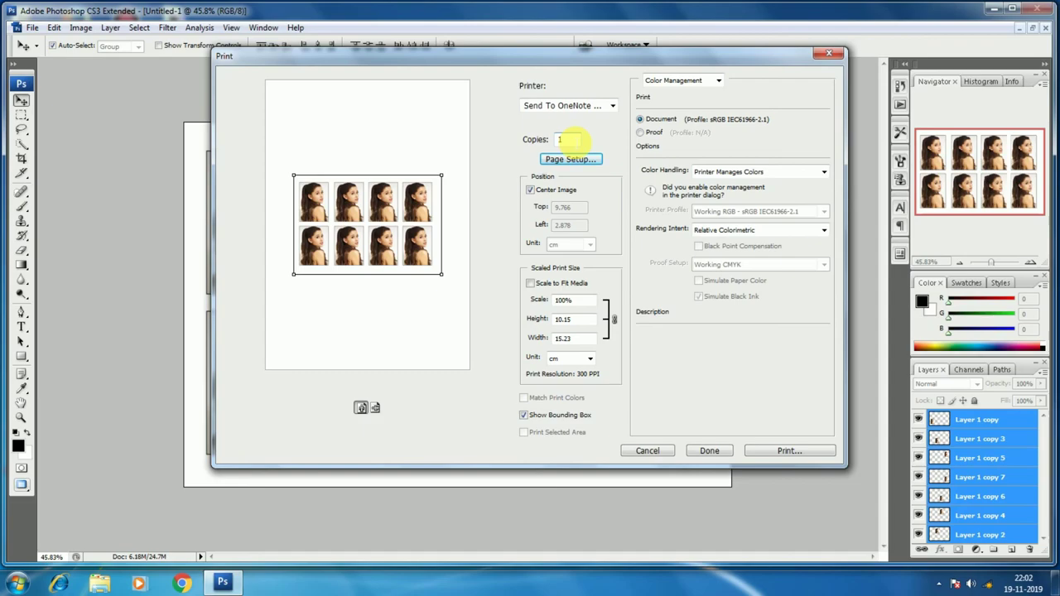
Step: Clear the Copies value, print the eight-portrait sheet, and check the hidden notification icons
{"action": "double_click", "coordinate": [568, 139]}
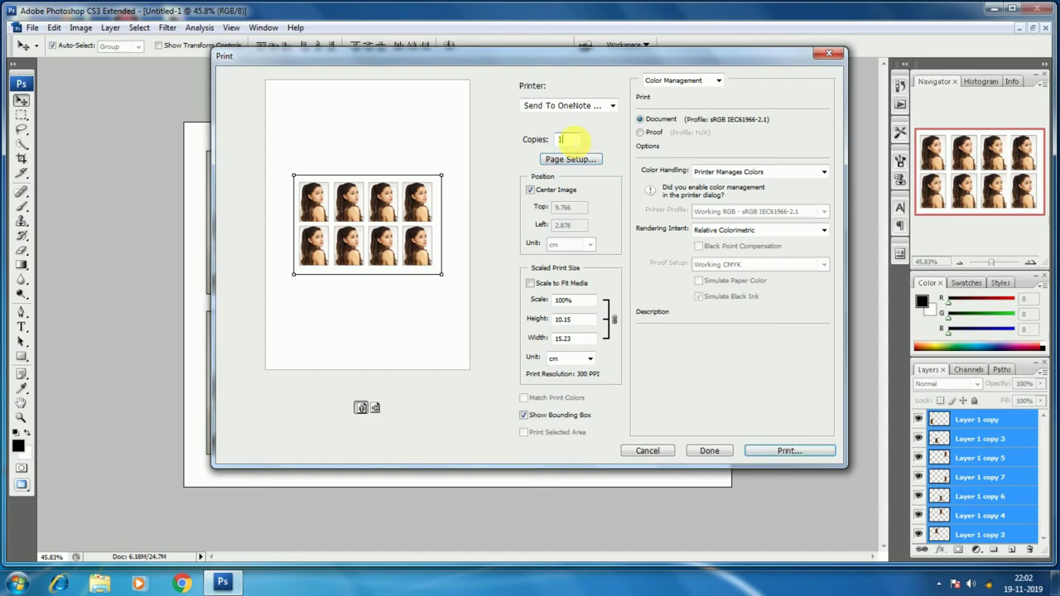
{"action": "key", "text": "BackSpace"}
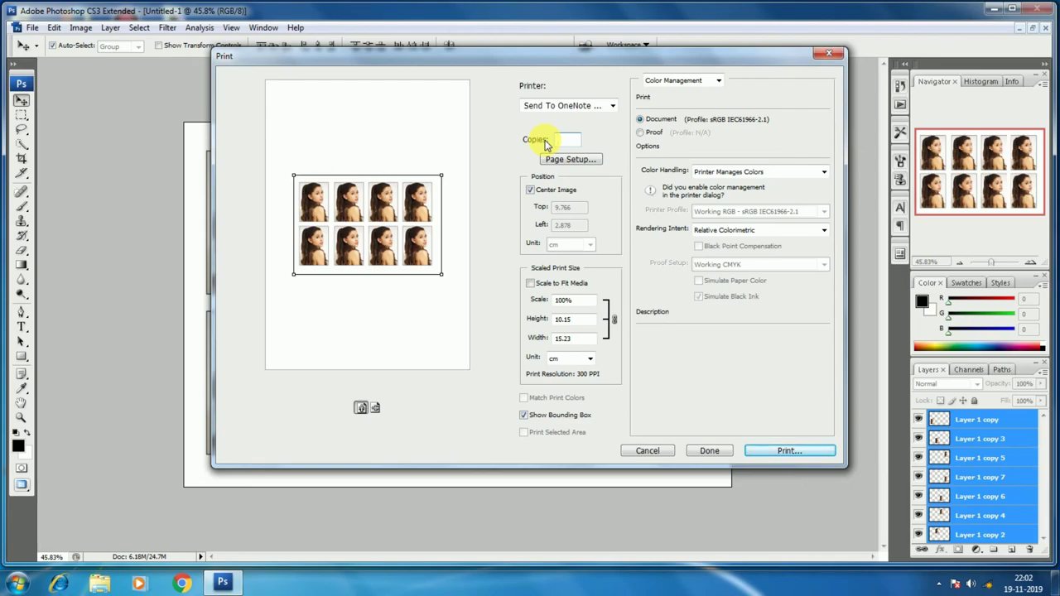
{"action": "left_click", "coordinate": [791, 451]}
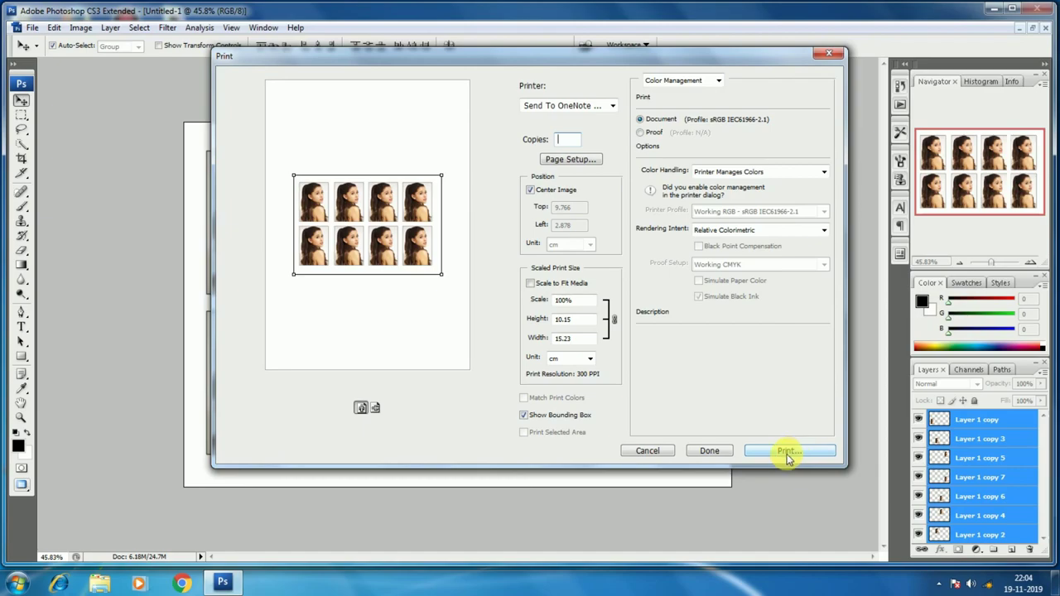
{"action": "left_click", "coordinate": [939, 582]}
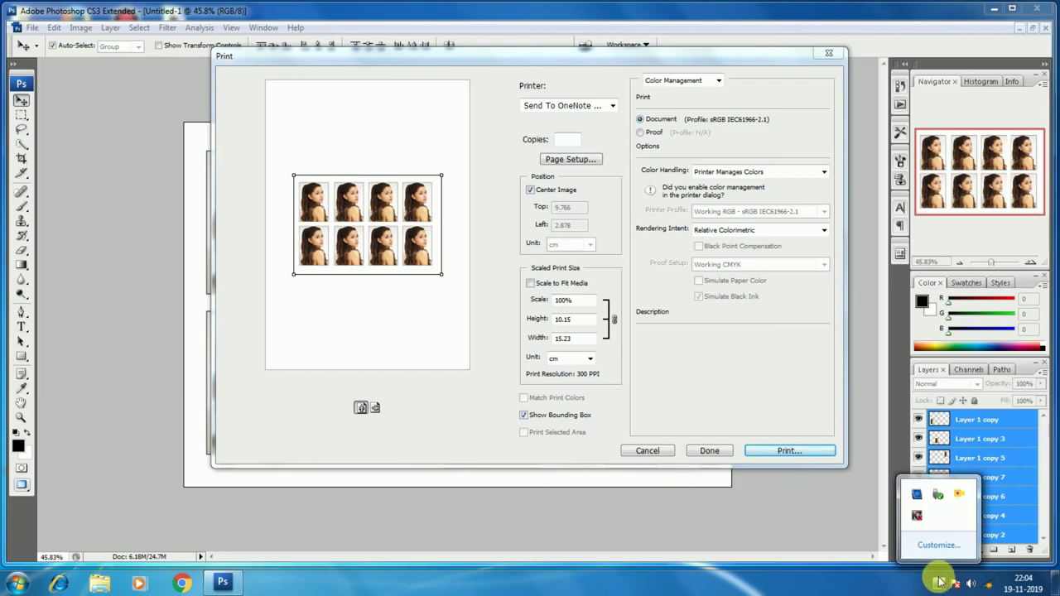